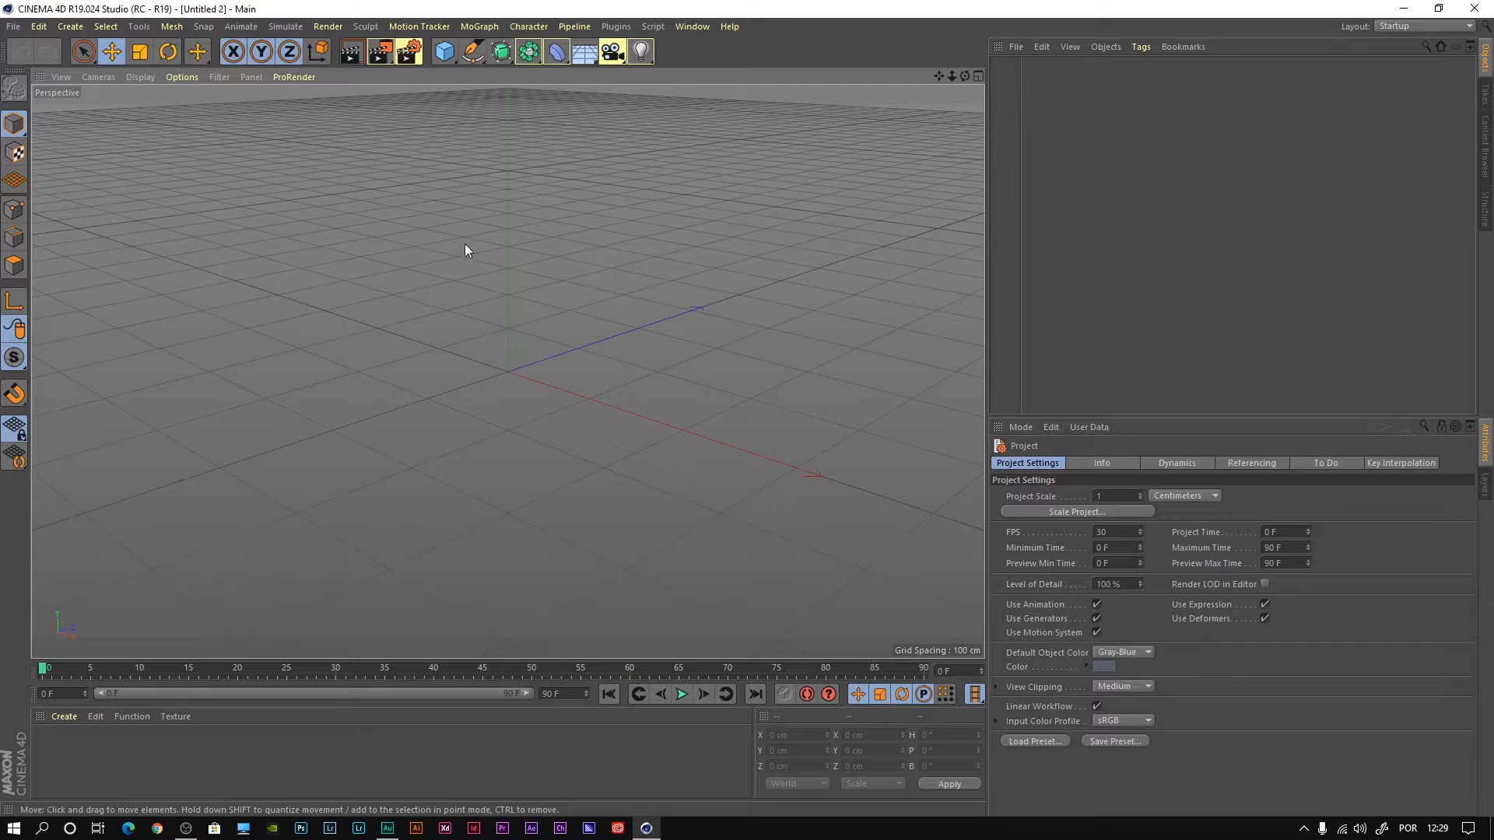
Step: Add a cube and move it to about 31 cm in X, 42 cm in Y and -4 cm in Z
click(445, 55)
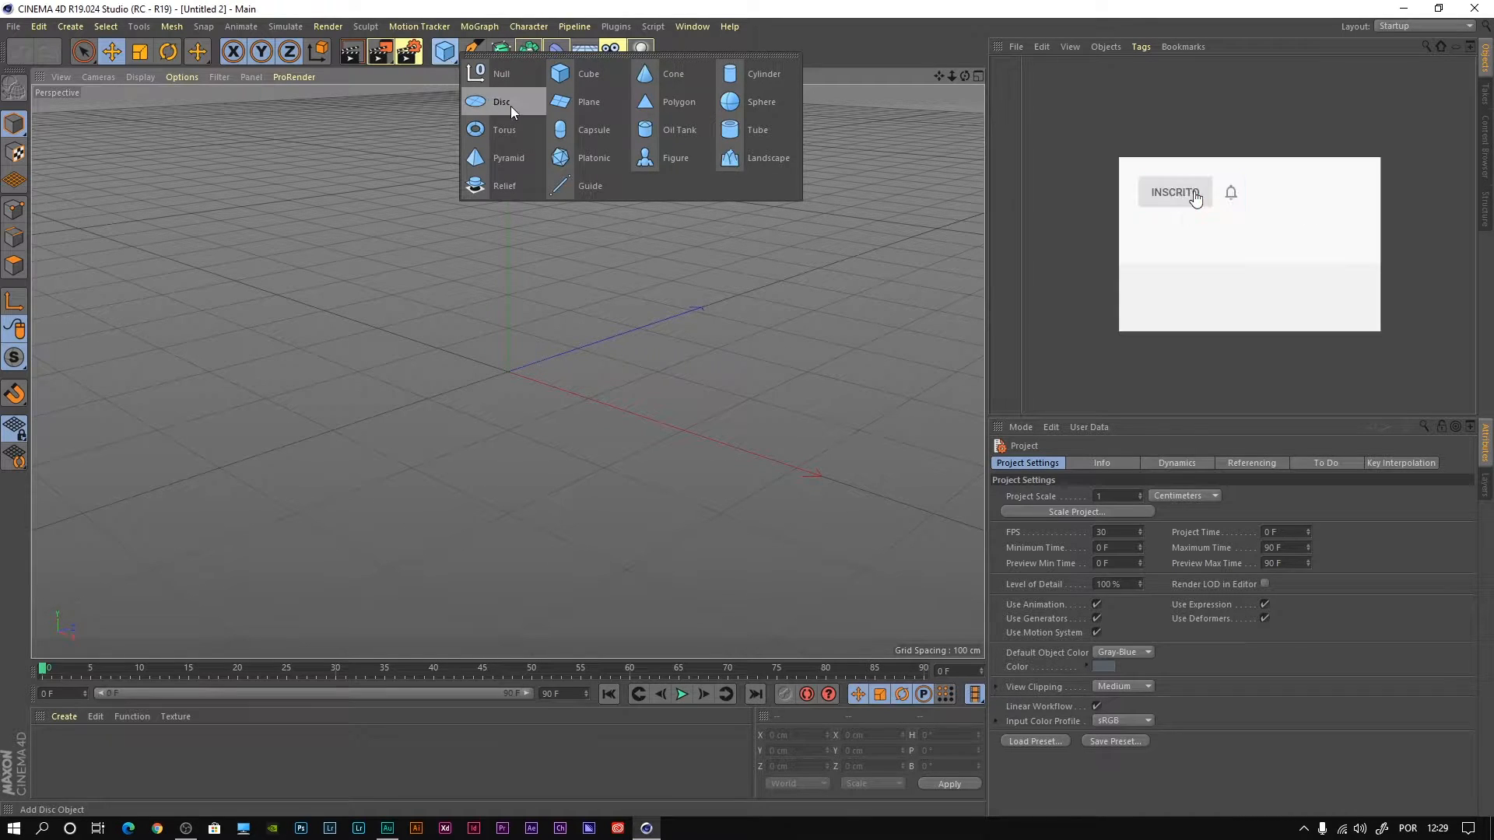
click(597, 78)
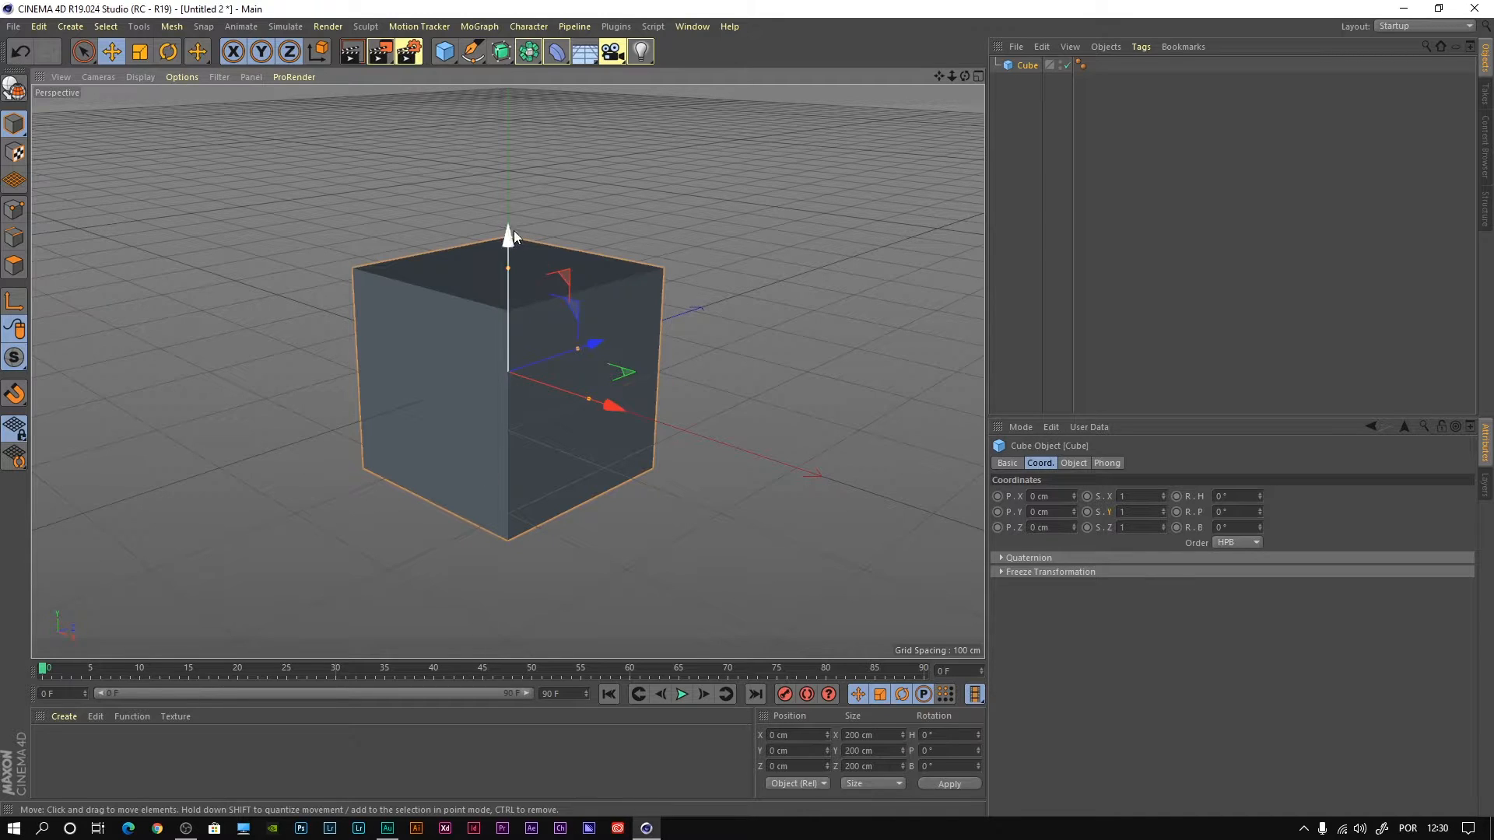
drag(509, 242, 538, 194)
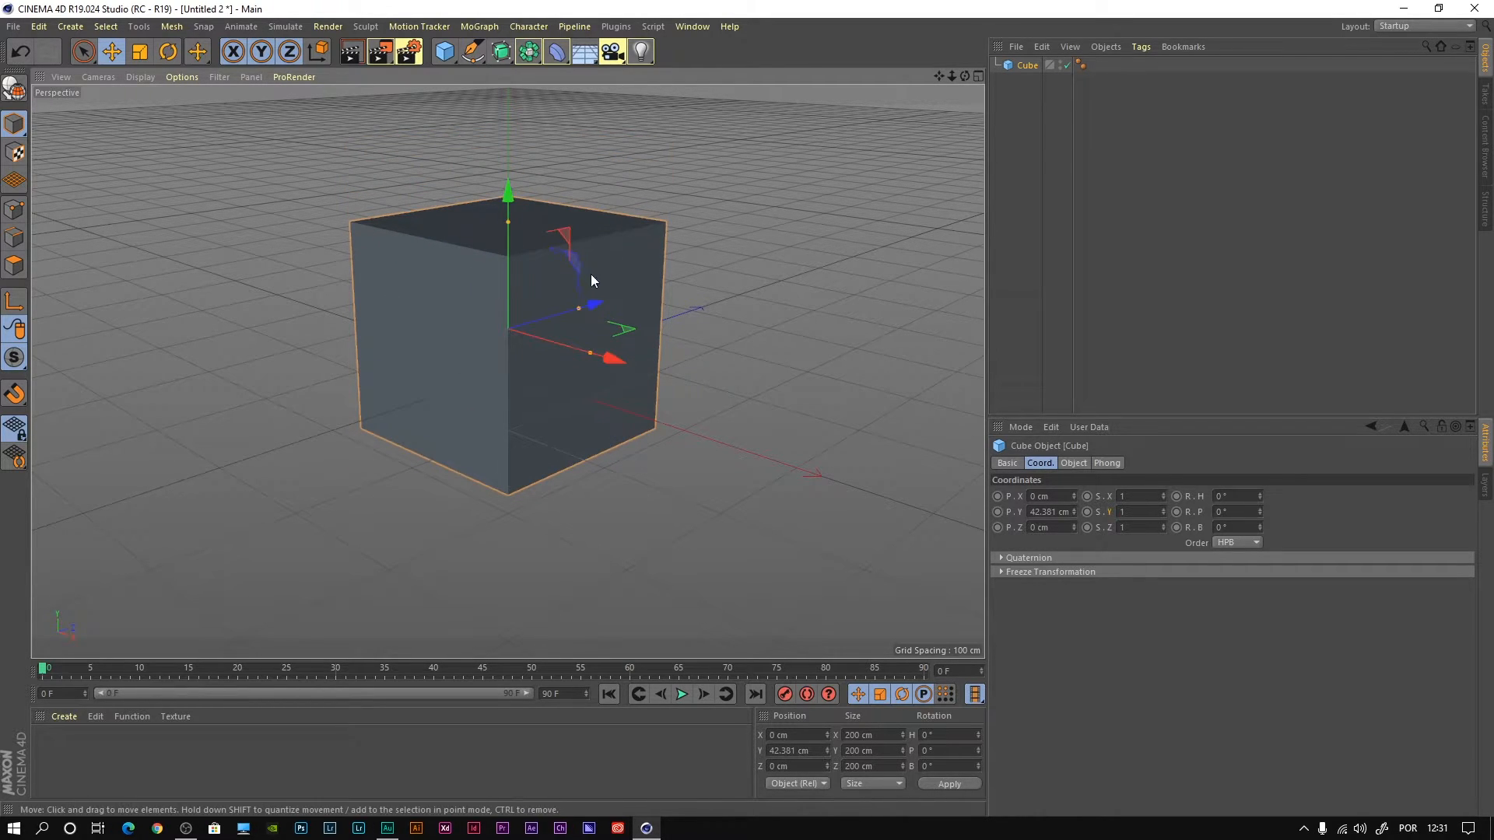
drag(614, 361, 617, 457)
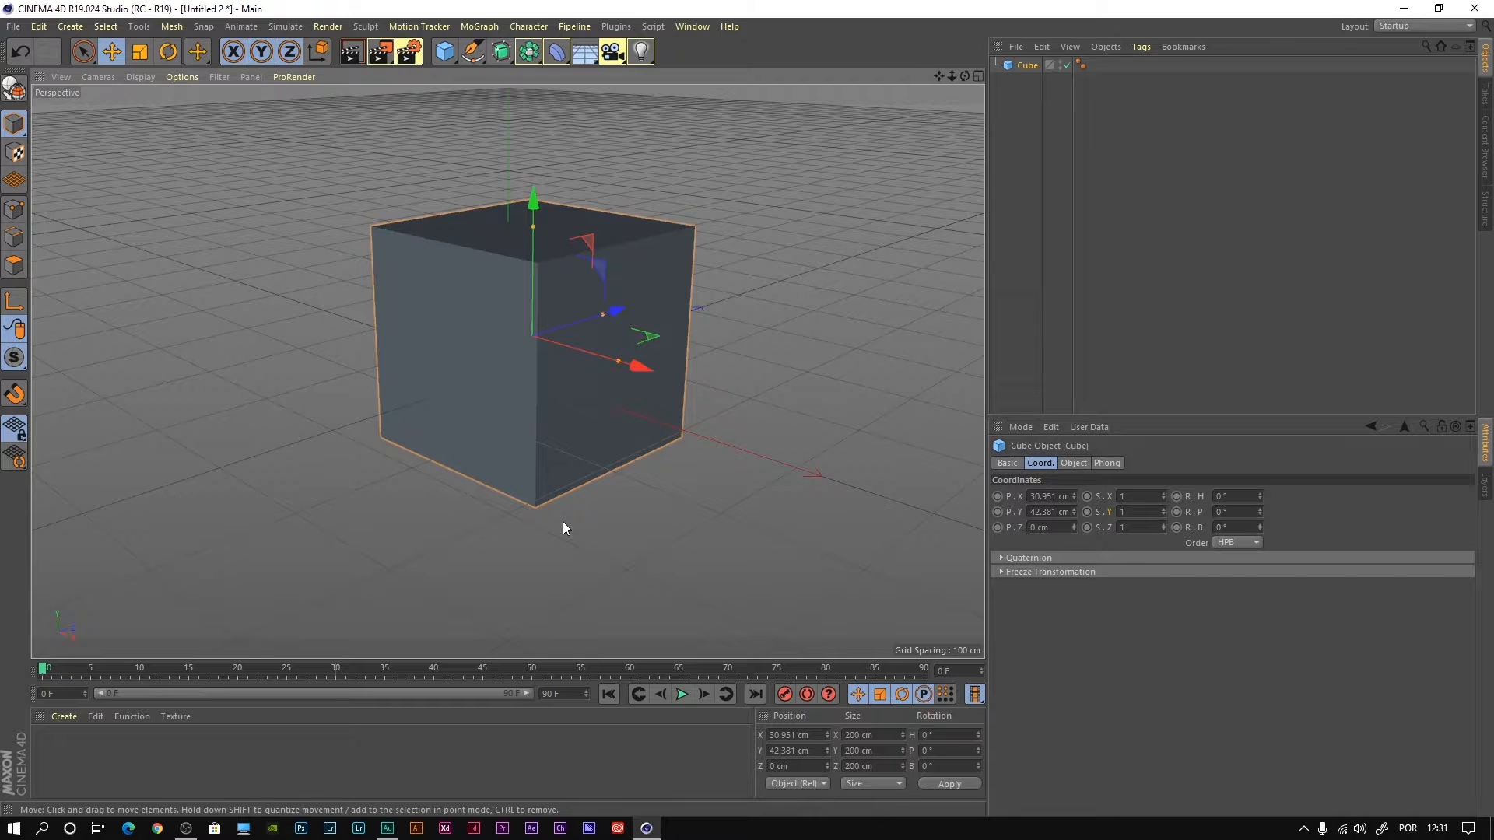
mouse_move(616, 311)
mouse_down()
mouse_move(707, 284)
mouse_move(613, 311)
mouse_up()
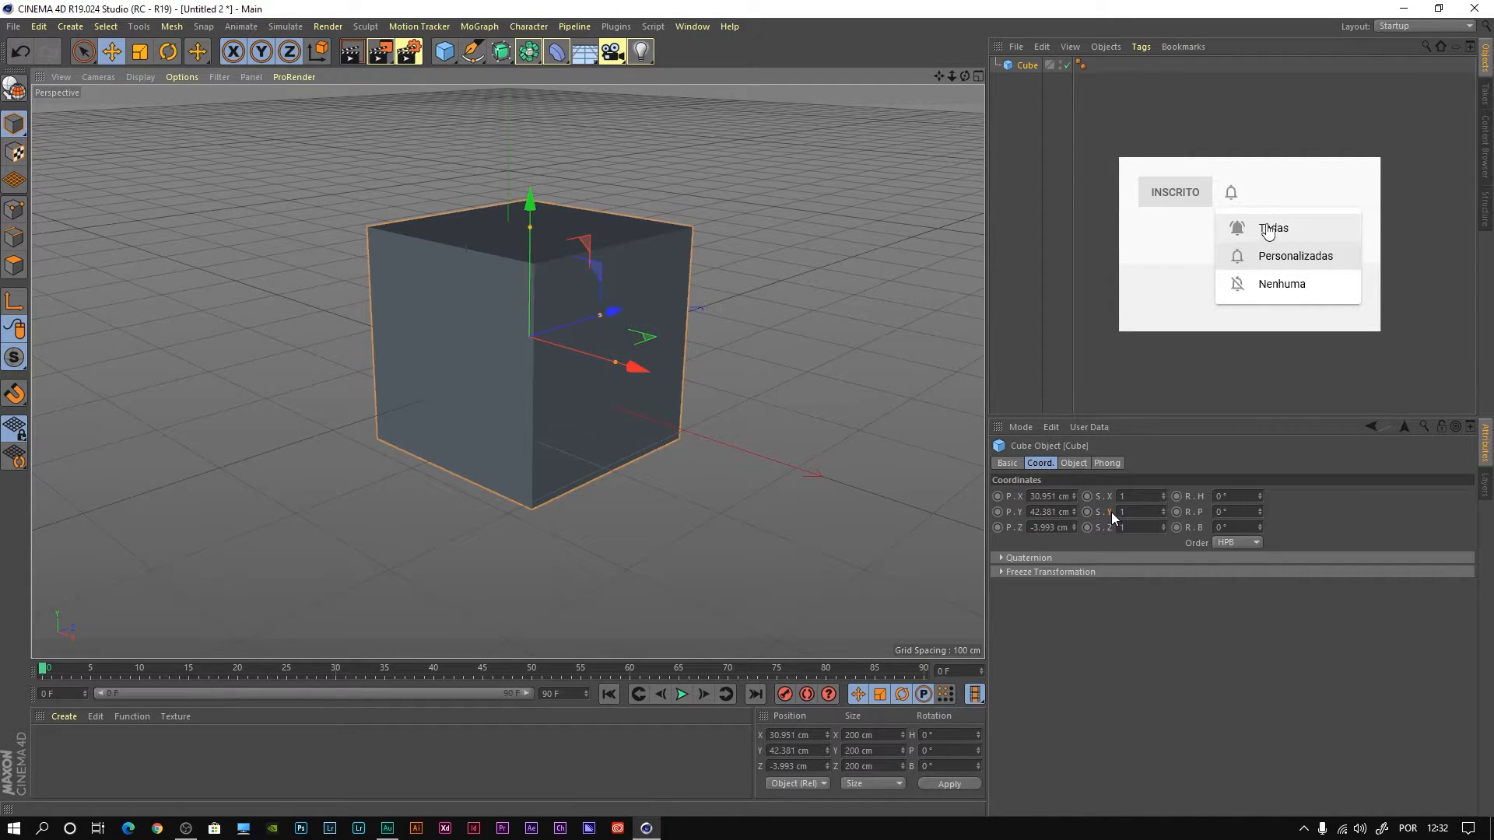
Step: Try scaling the cube to 1.44 in X, 1.73 in Y and 1.7 in Z and rotating its heading, undoing each change
key(ctrl+z)
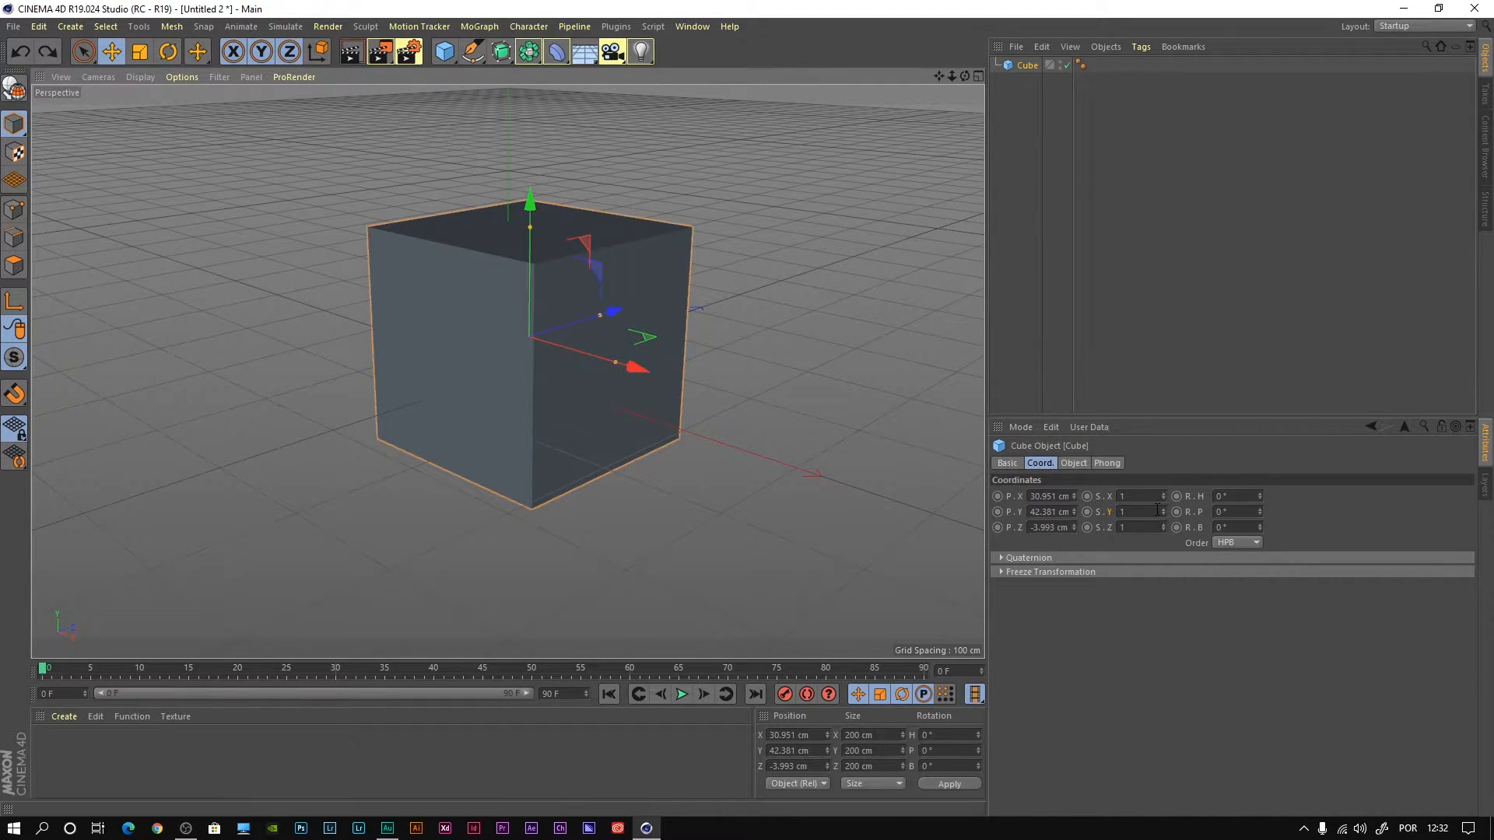
drag(1164, 511, 1164, 466)
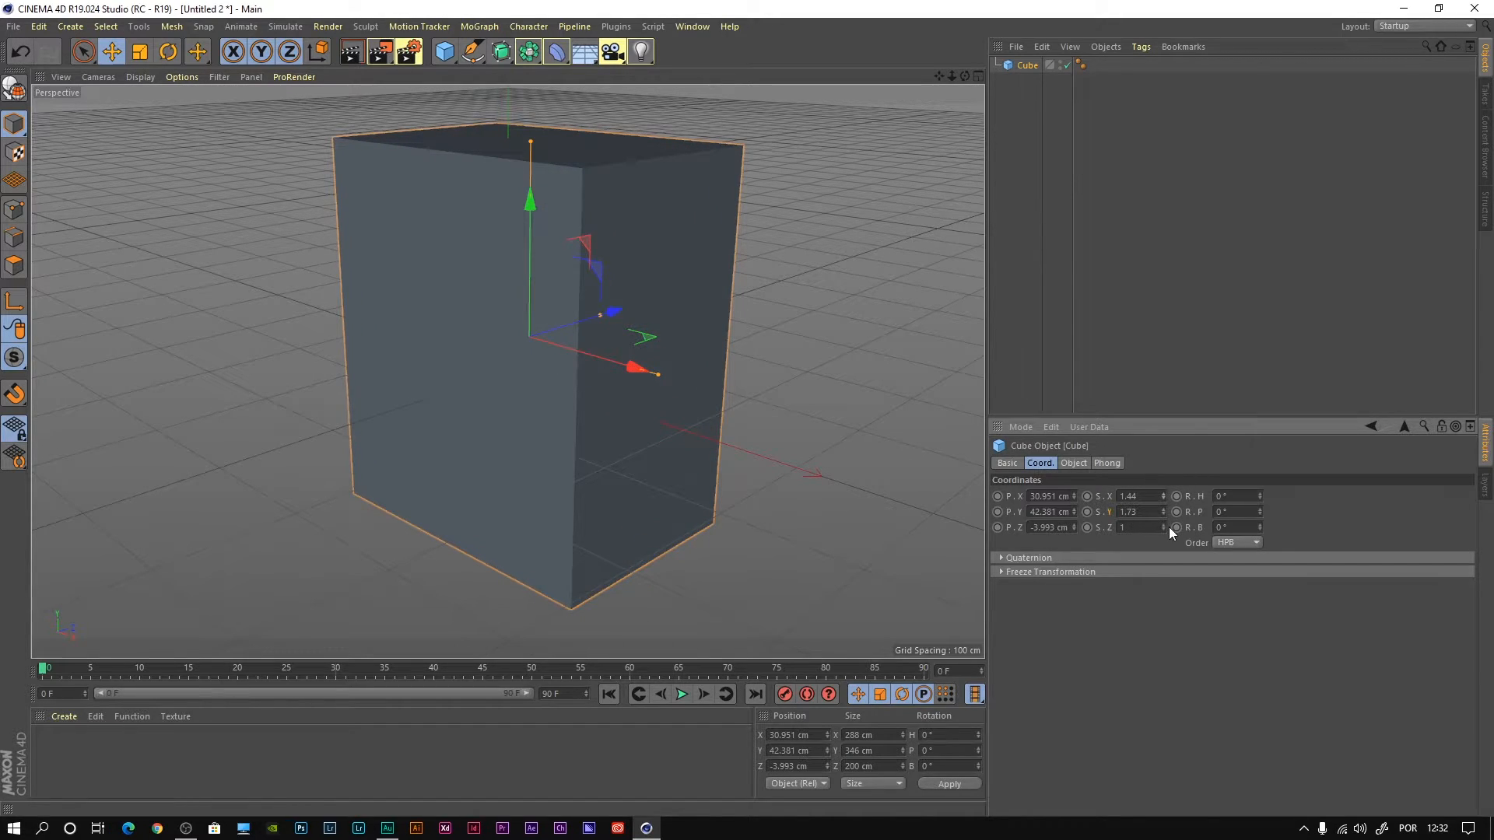
drag(1164, 526, 1164, 482)
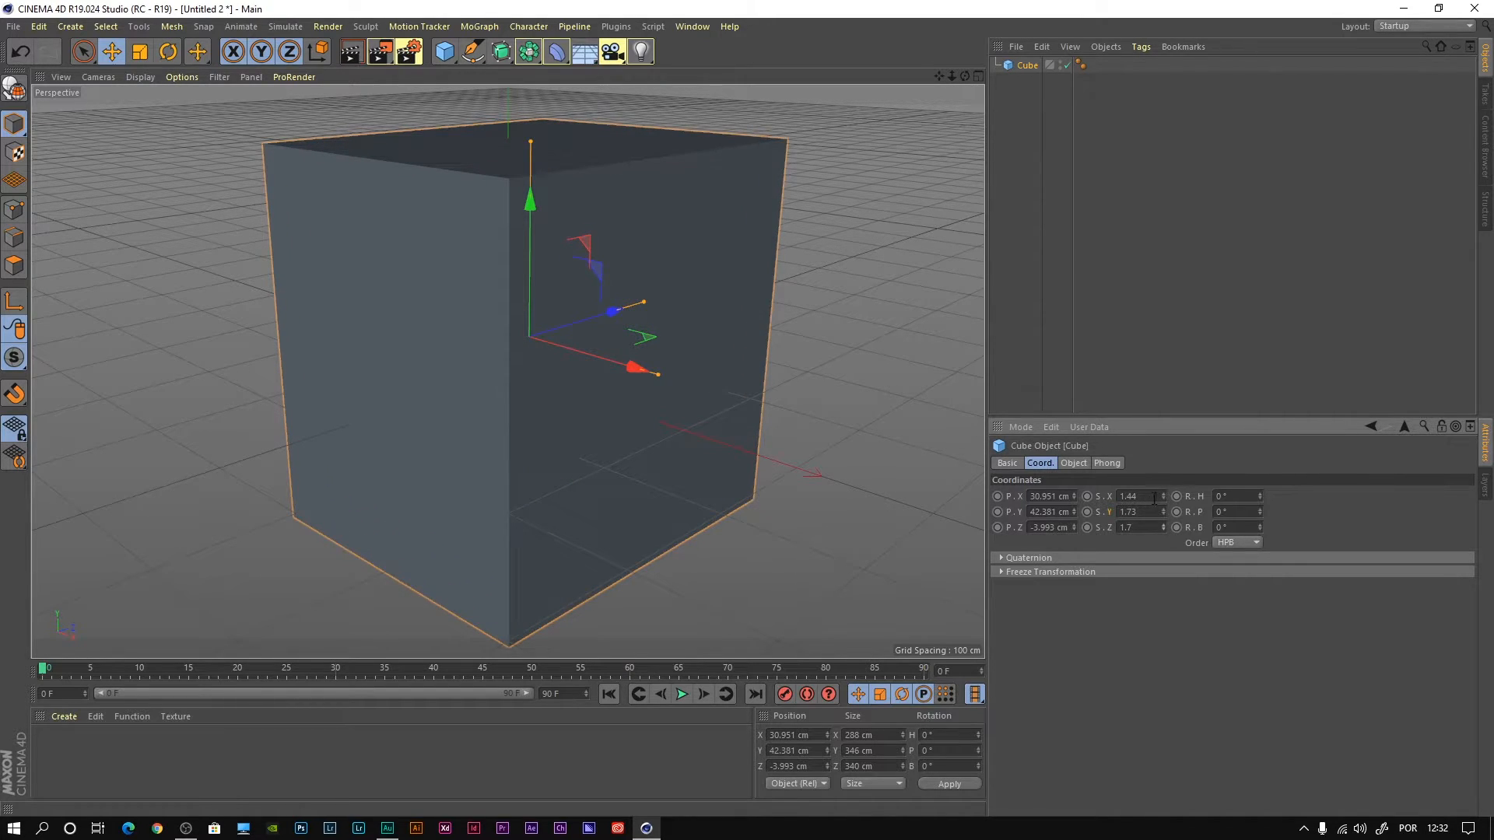
key(ctrl+z)
key(ctrl+z)
key(ctrl+z)
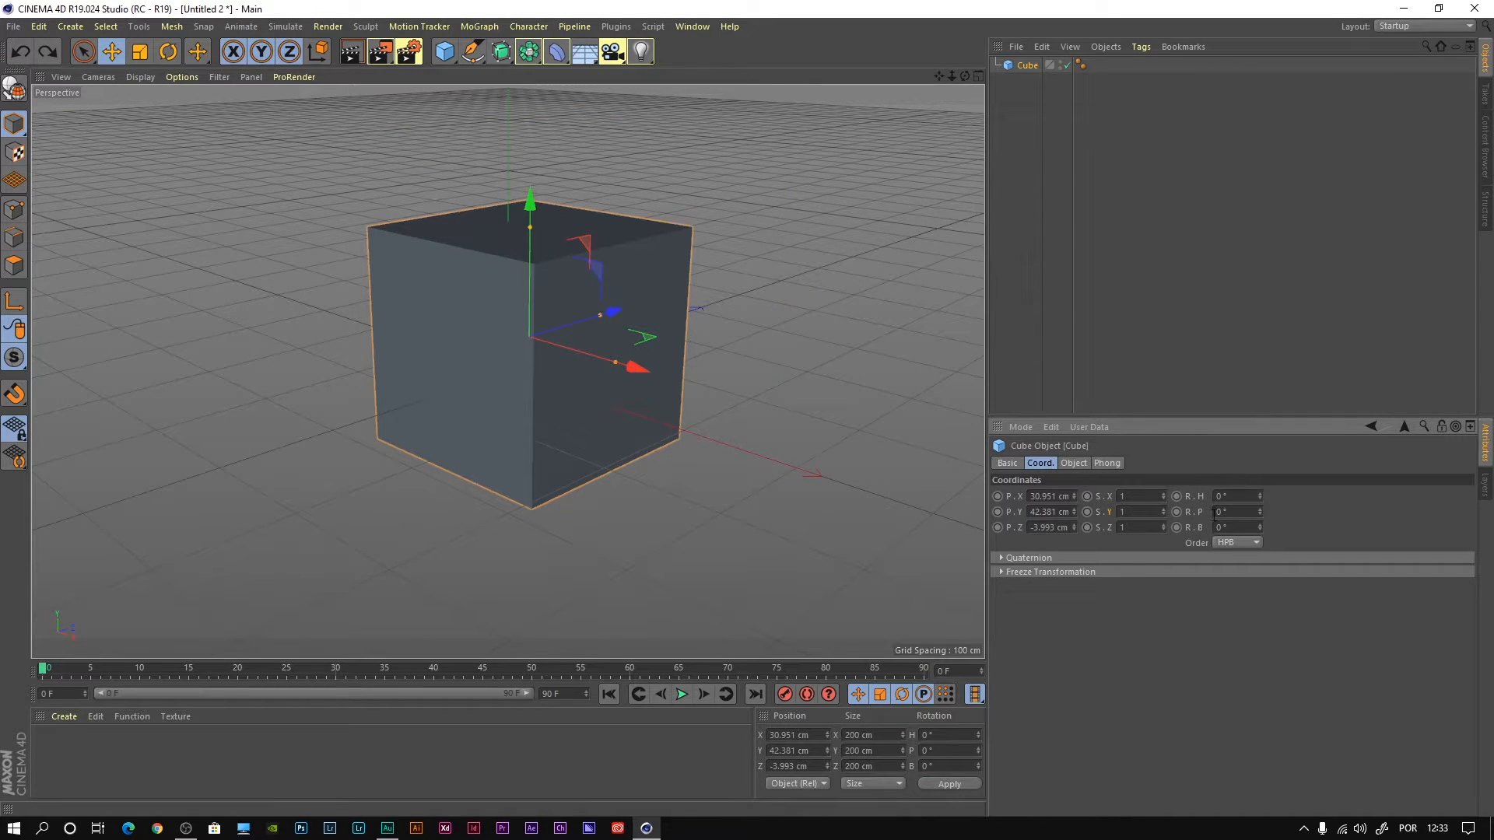
mouse_move(1260, 497)
mouse_down()
mouse_move(1259, 467)
mouse_move(1258, 500)
mouse_up()
key(ctrl+z)
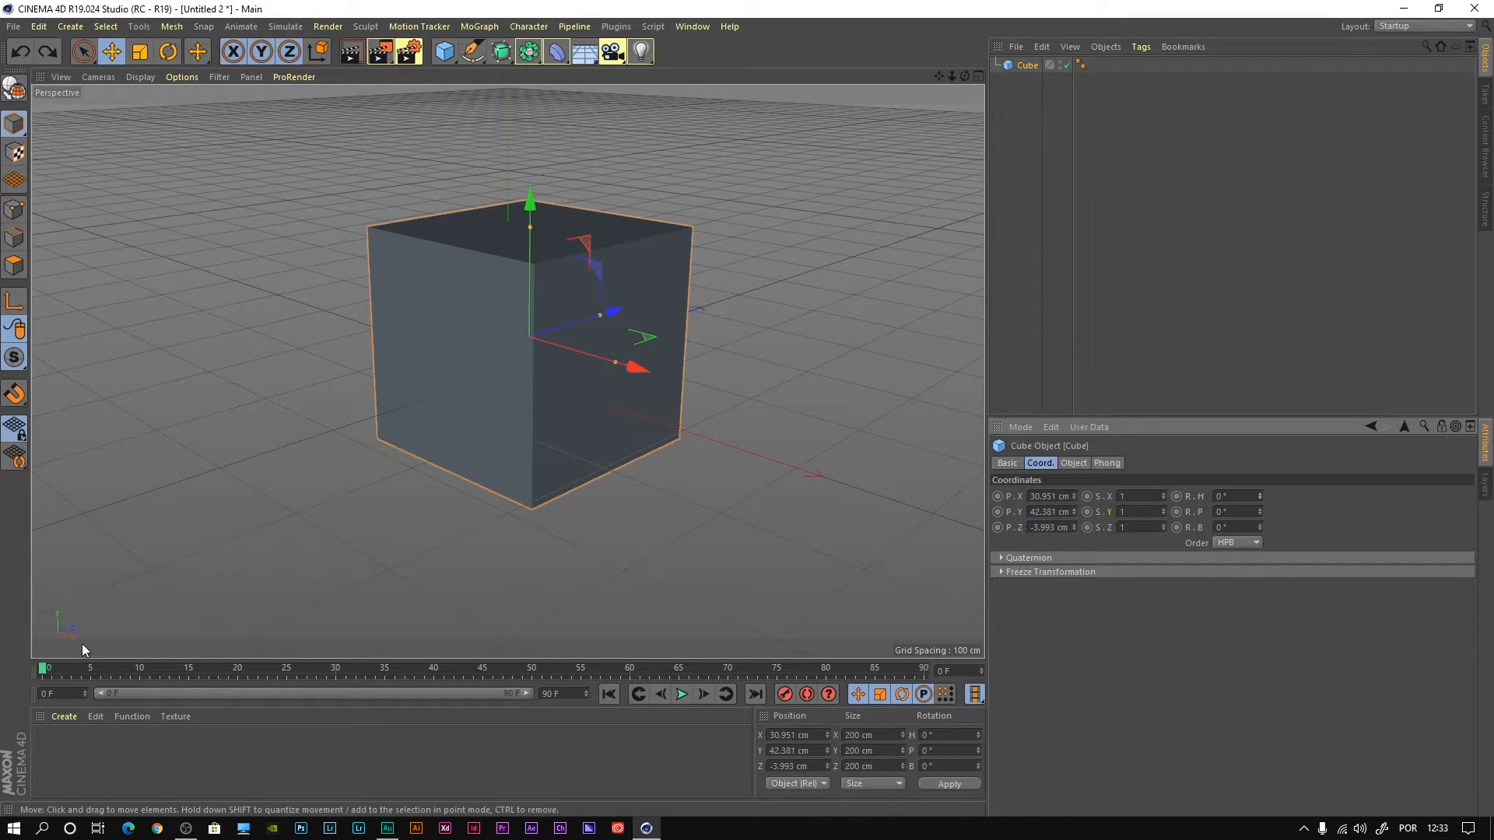
Step: Move the cube to about -267 cm in Z and keyframe its Z position at frame 0
drag(42, 671, 333, 684)
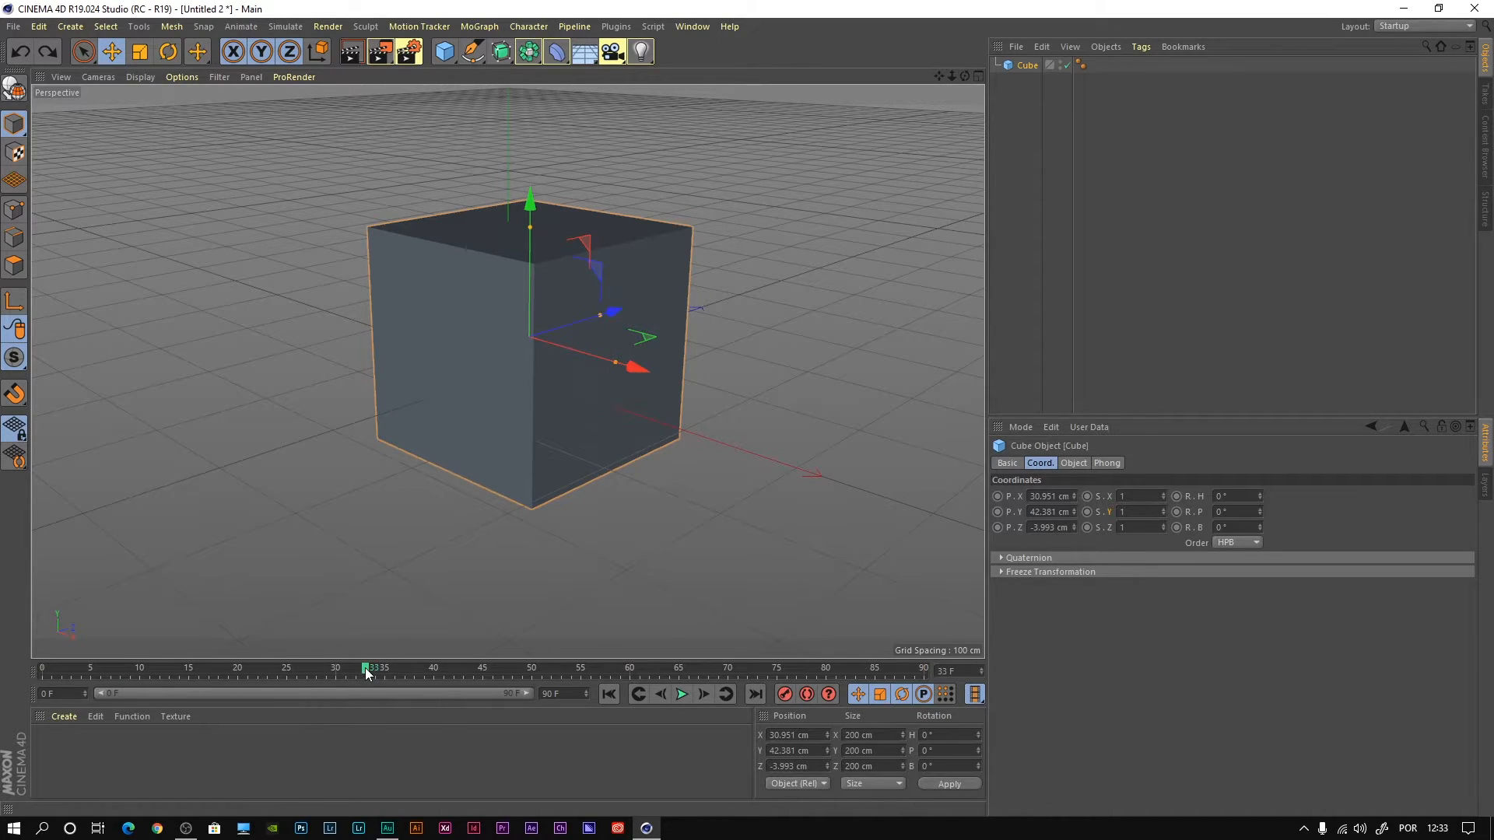
drag(367, 673, 11, 697)
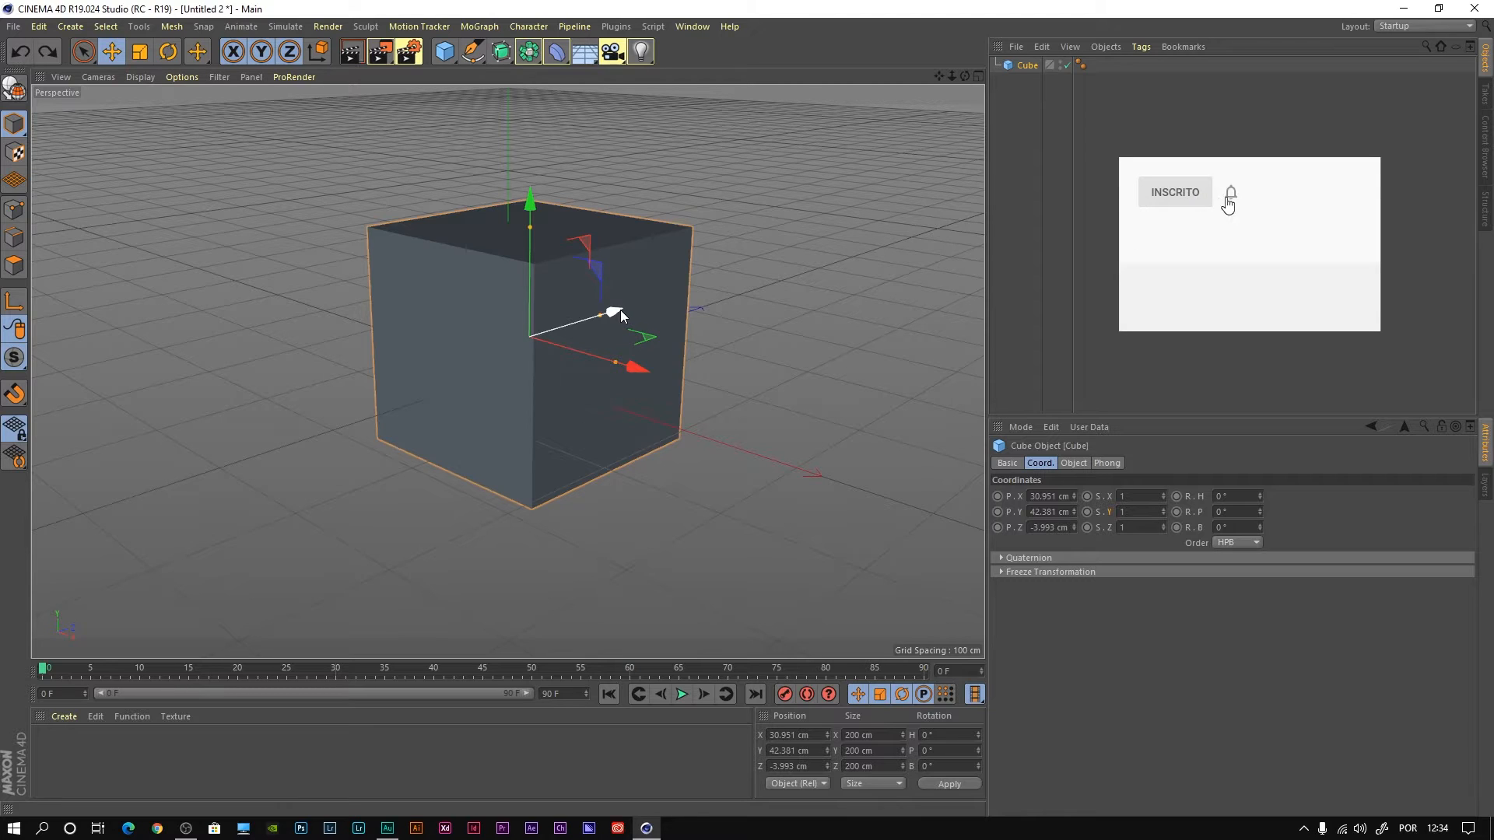
drag(621, 311, 386, 362)
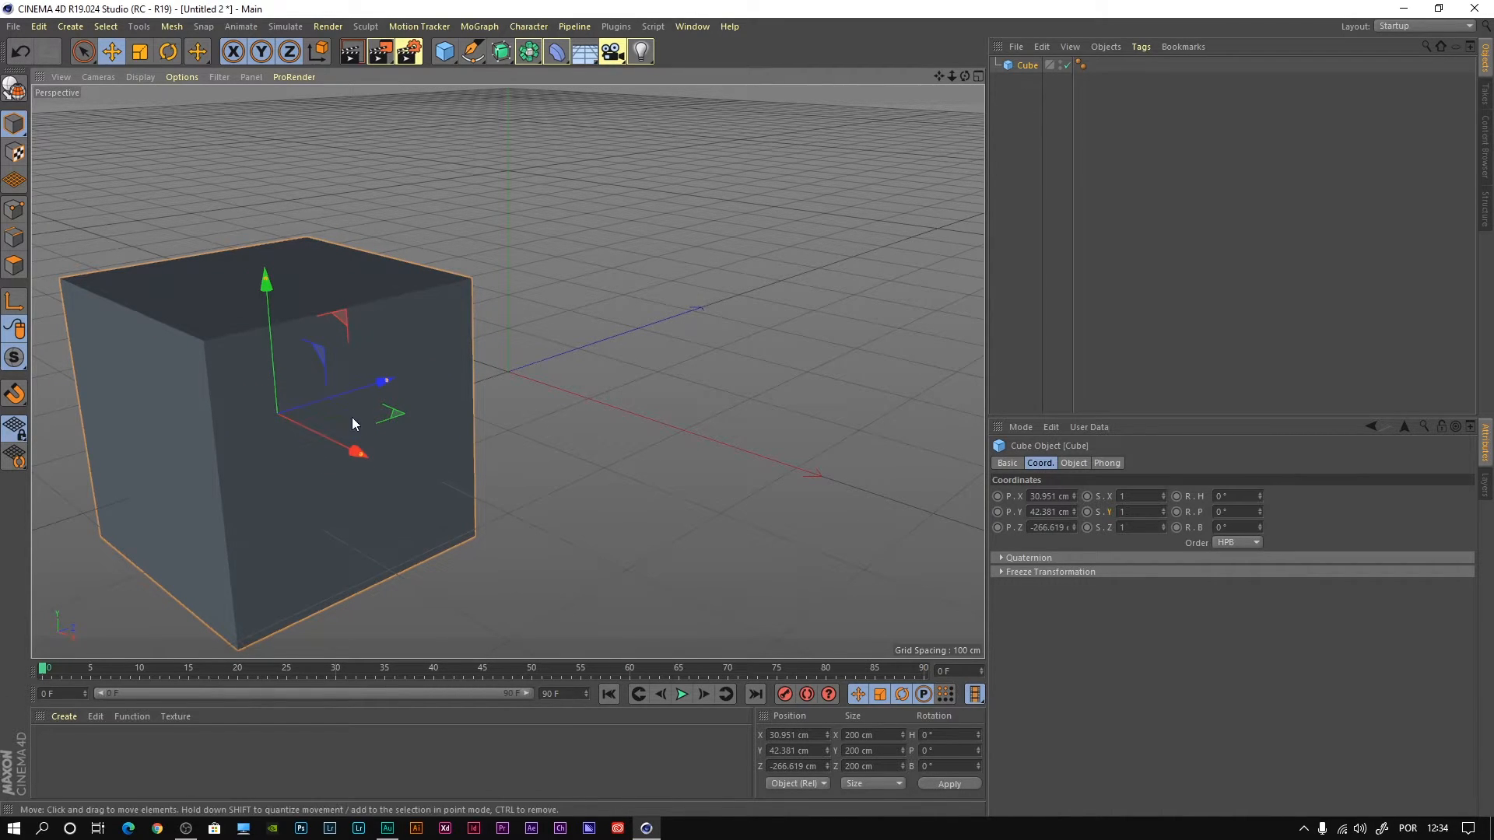
click(997, 528)
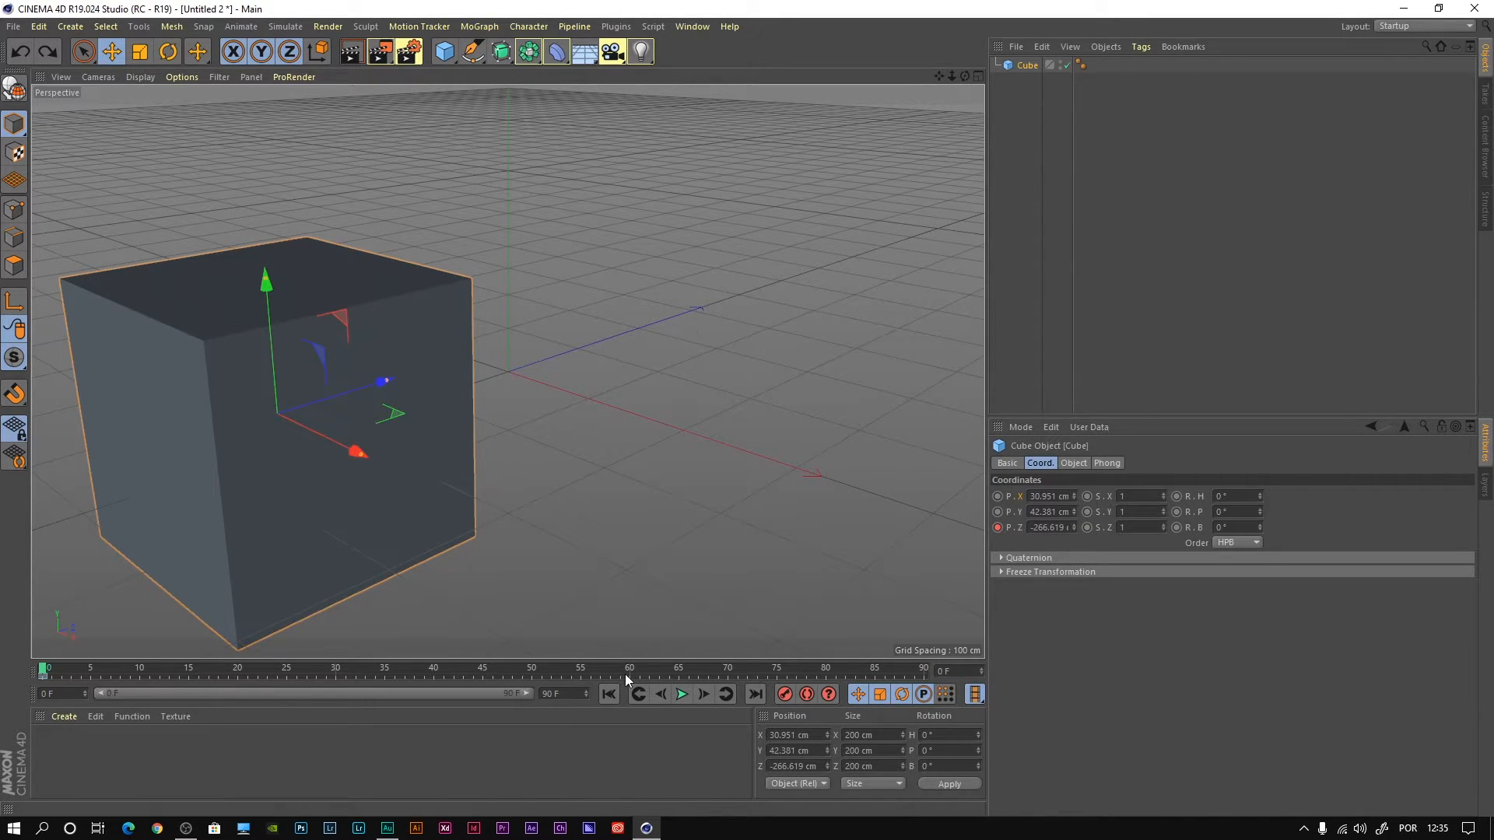
Step: At frame 15, move the cube to about 224 cm in Z and keyframe its Z position
mouse_move(43, 671)
mouse_down()
mouse_move(238, 678)
mouse_move(188, 684)
mouse_up()
drag(185, 670, 11, 674)
drag(42, 669, 175, 669)
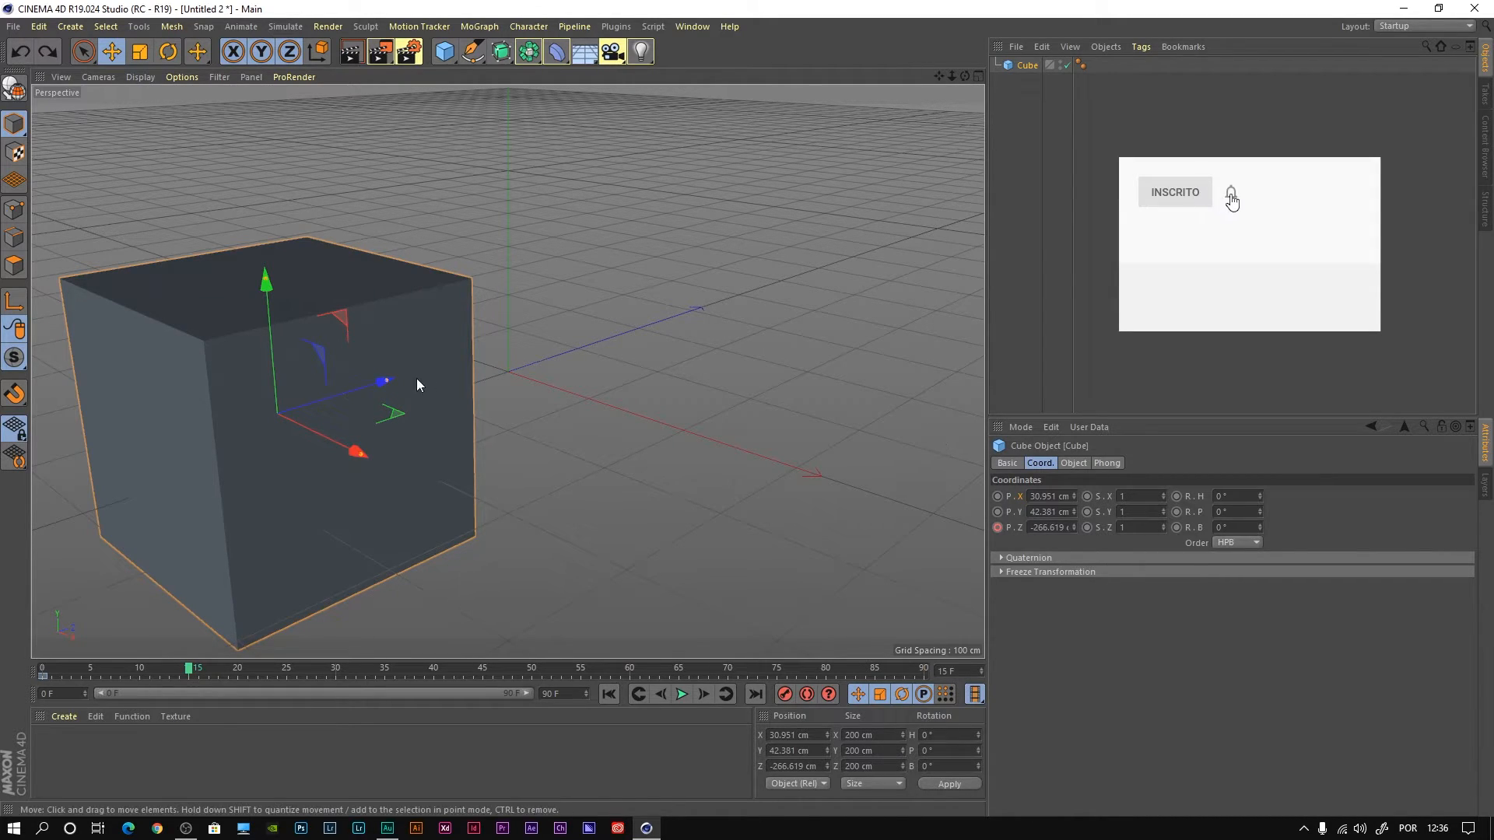
drag(373, 386, 712, 279)
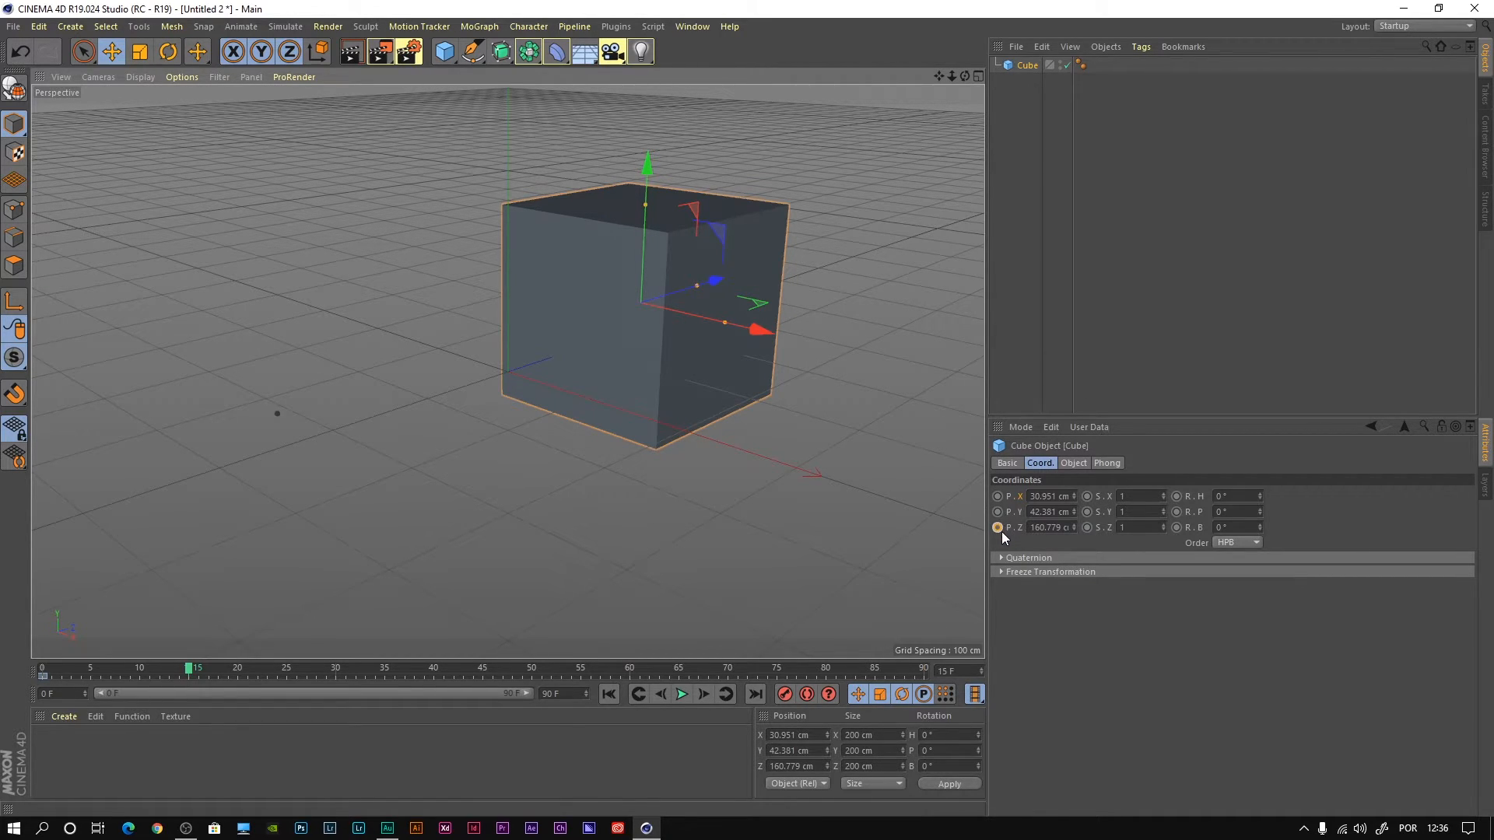
drag(716, 282, 750, 274)
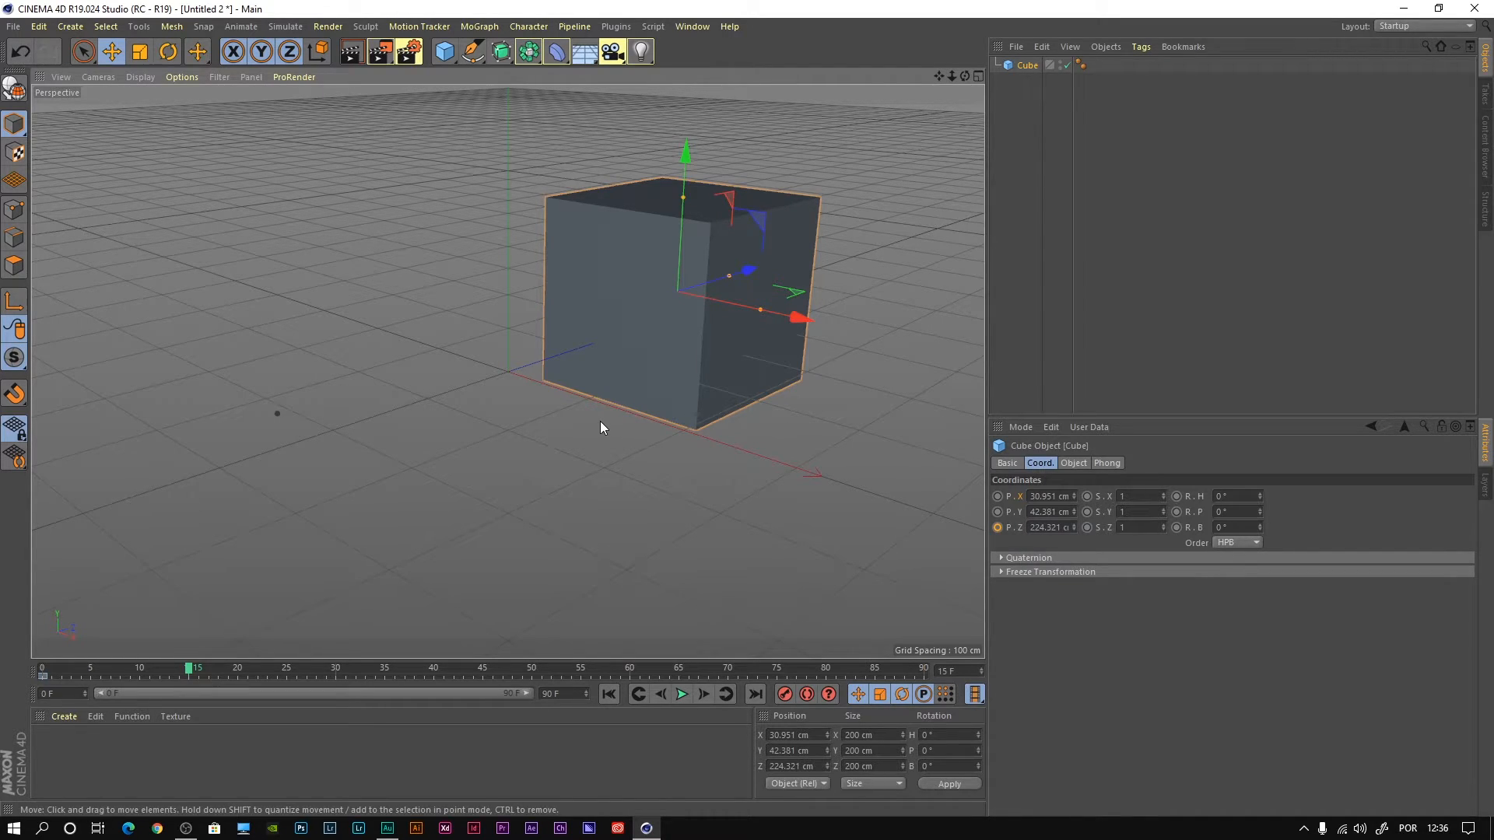
click(997, 527)
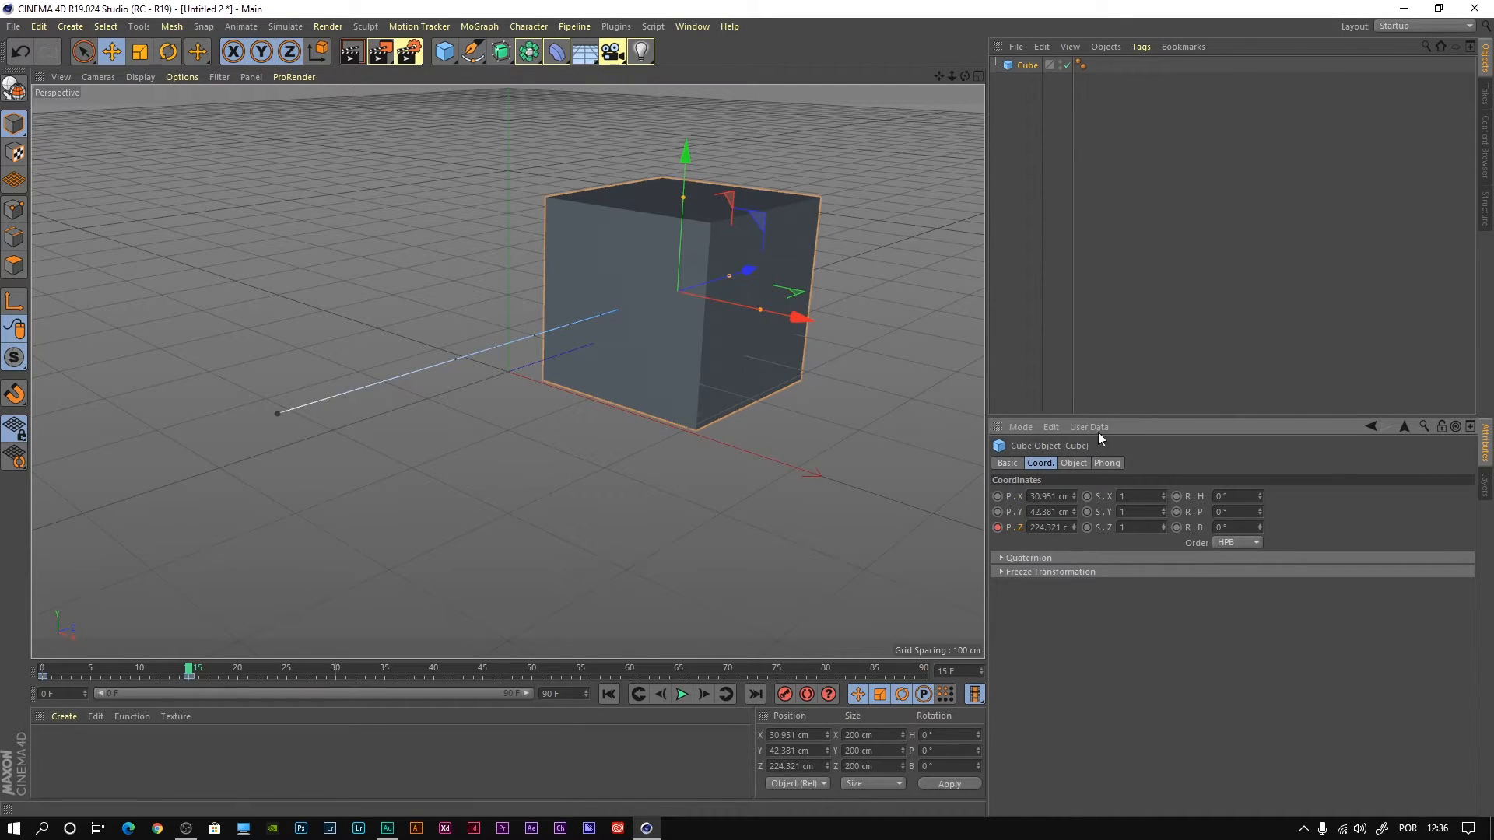
Step: Move the cube to about -65 cm in X, keyframe its X position at frame 15, and return to frame 0
drag(803, 320, 725, 306)
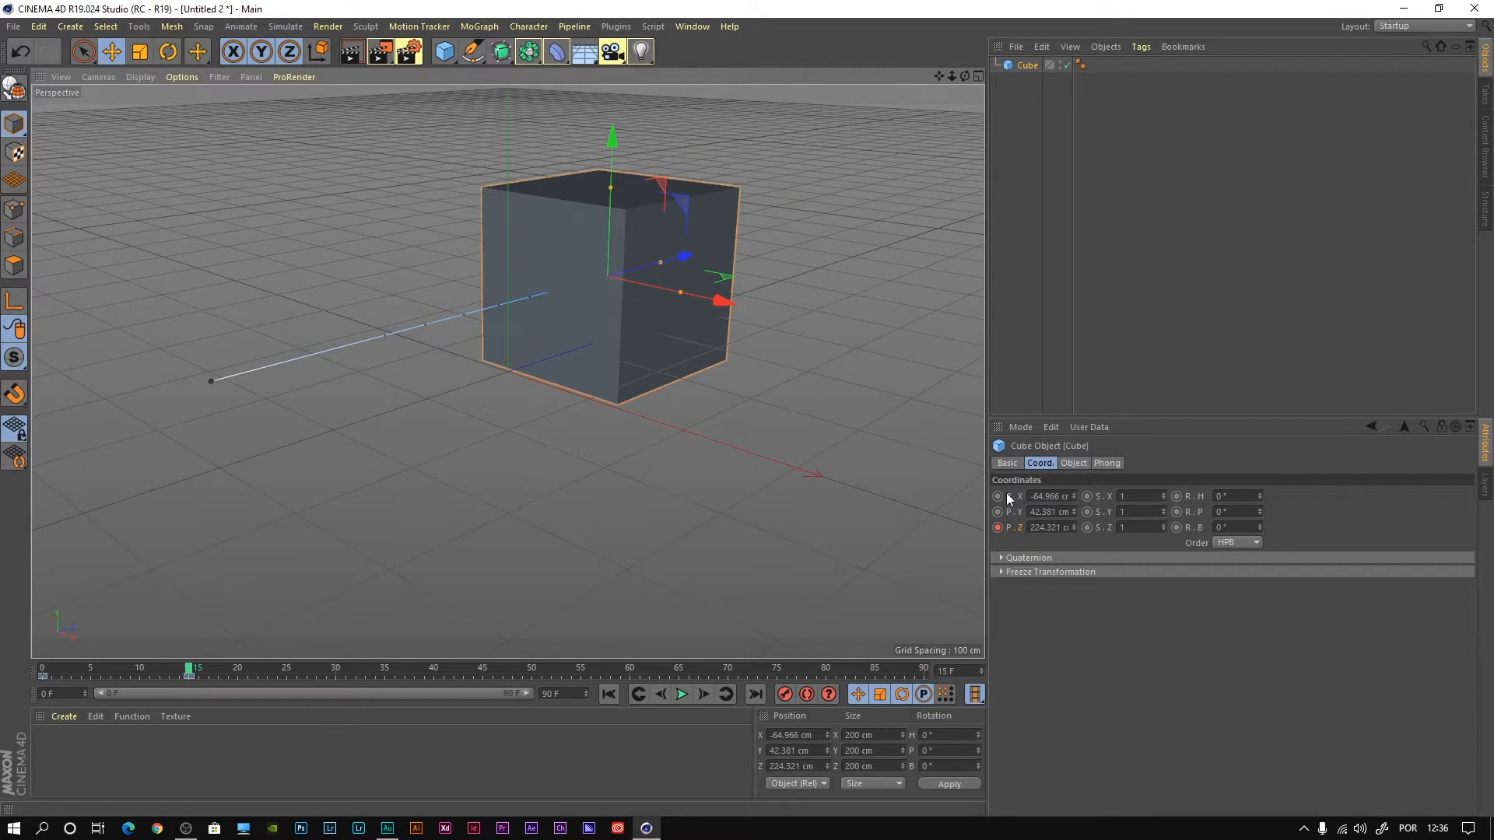
click(998, 496)
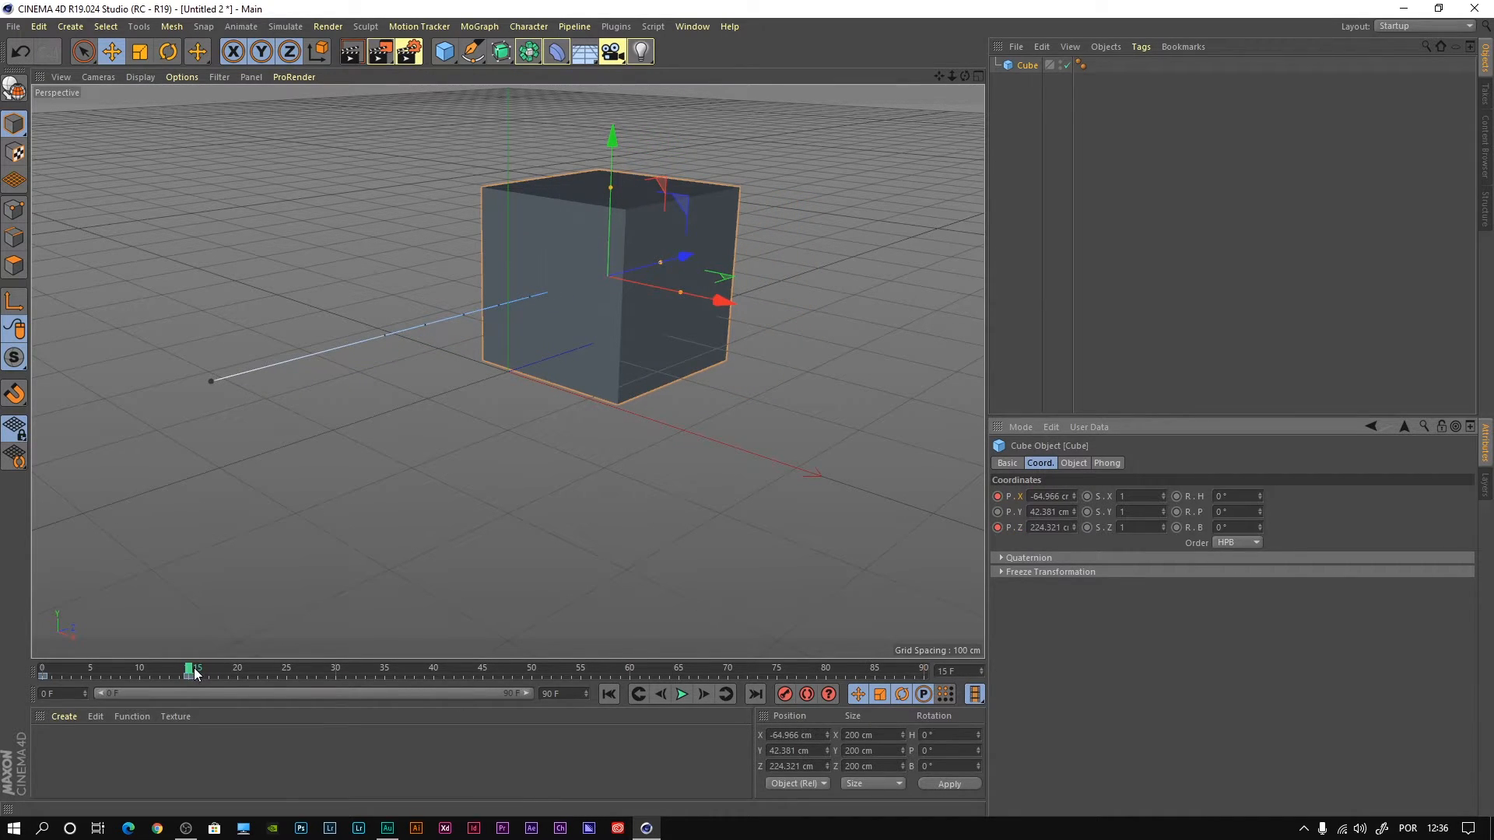
drag(189, 674, 1, 680)
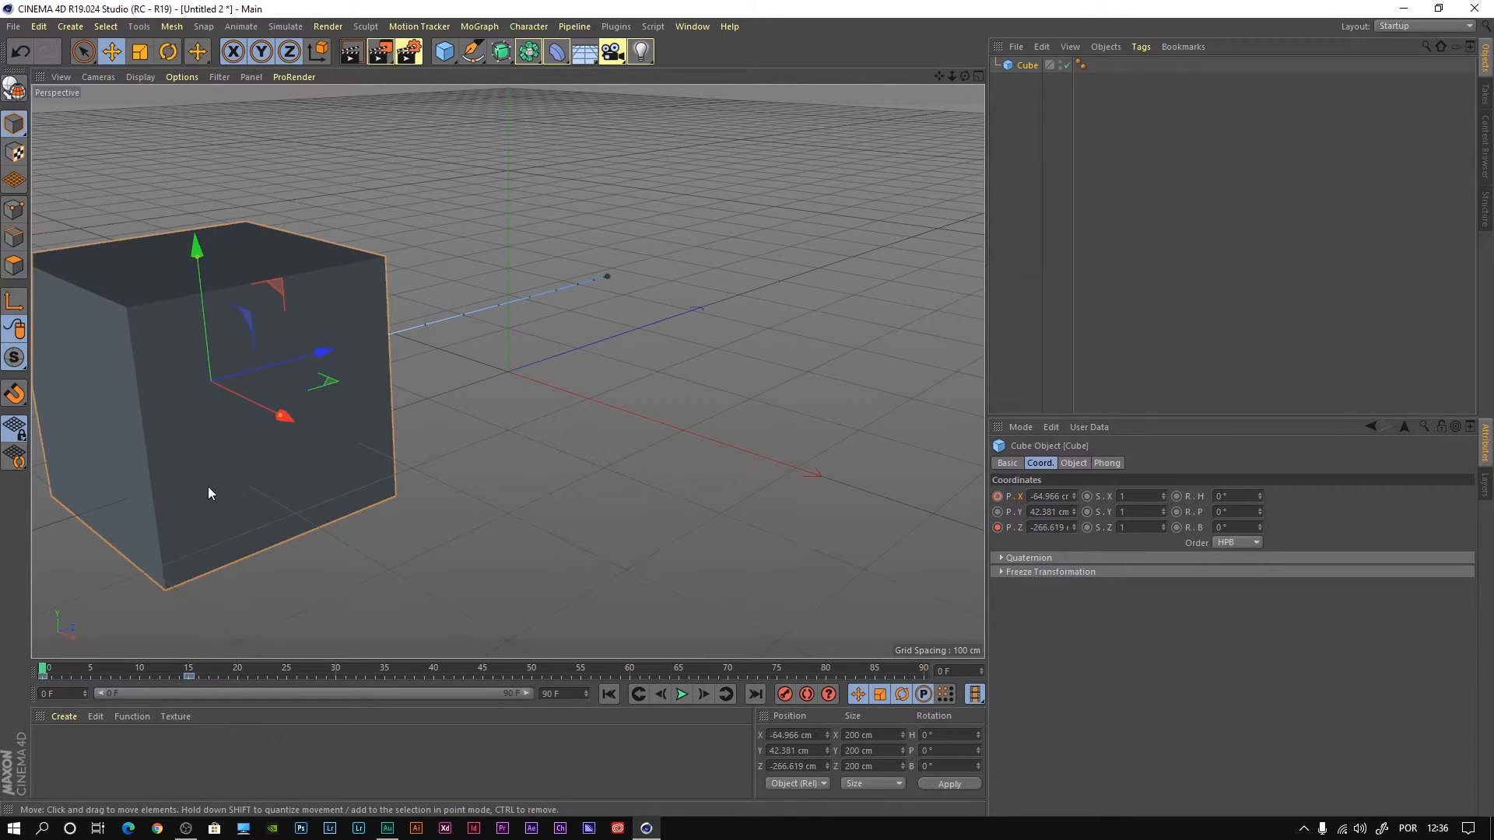
Step: Play back the cube's movement and reframe the view to examine its motion path from frame 0
key(F8)
key(F8)
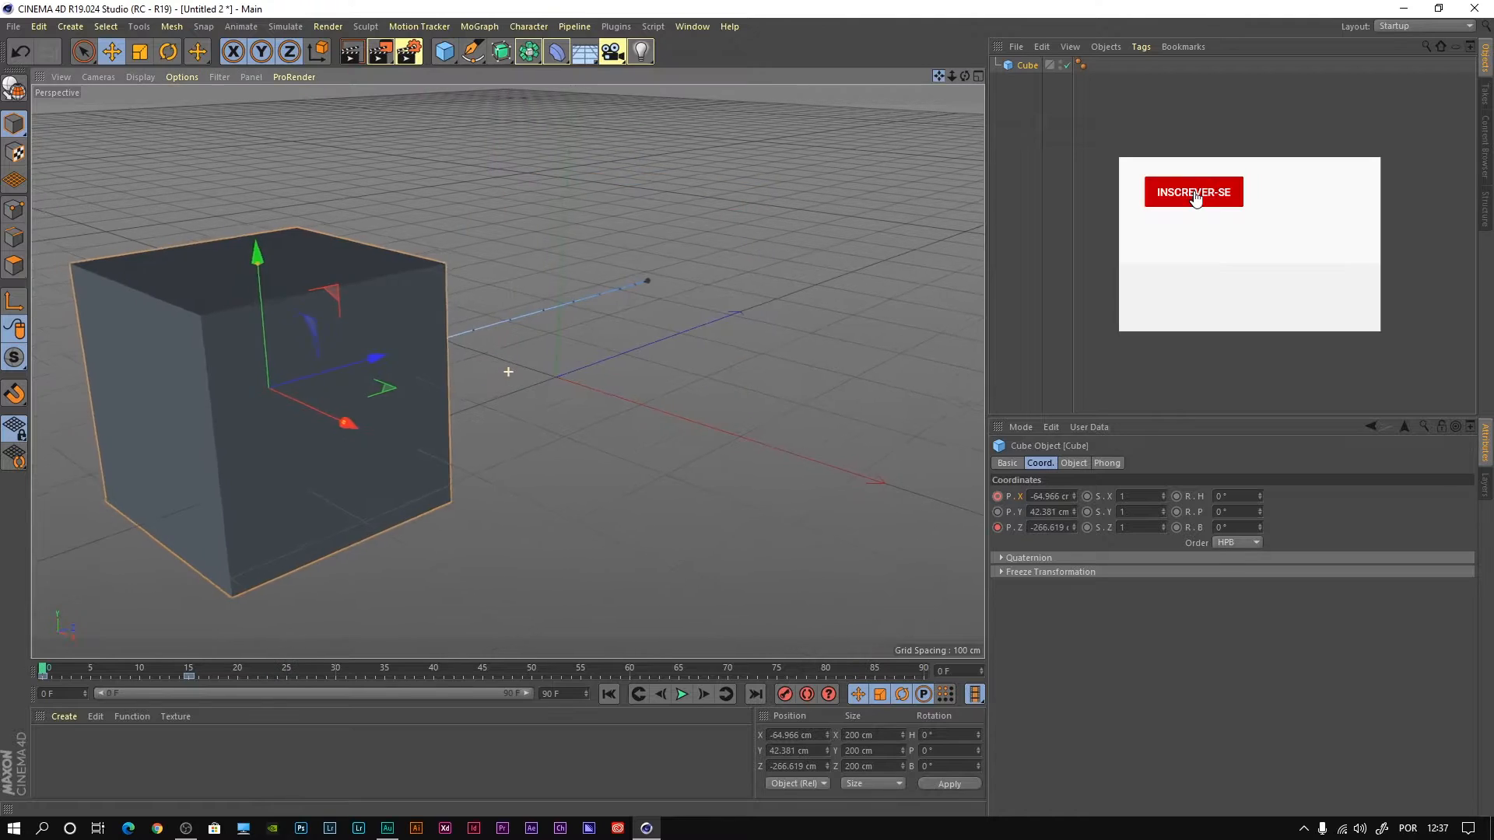
drag(939, 77, 1087, 47)
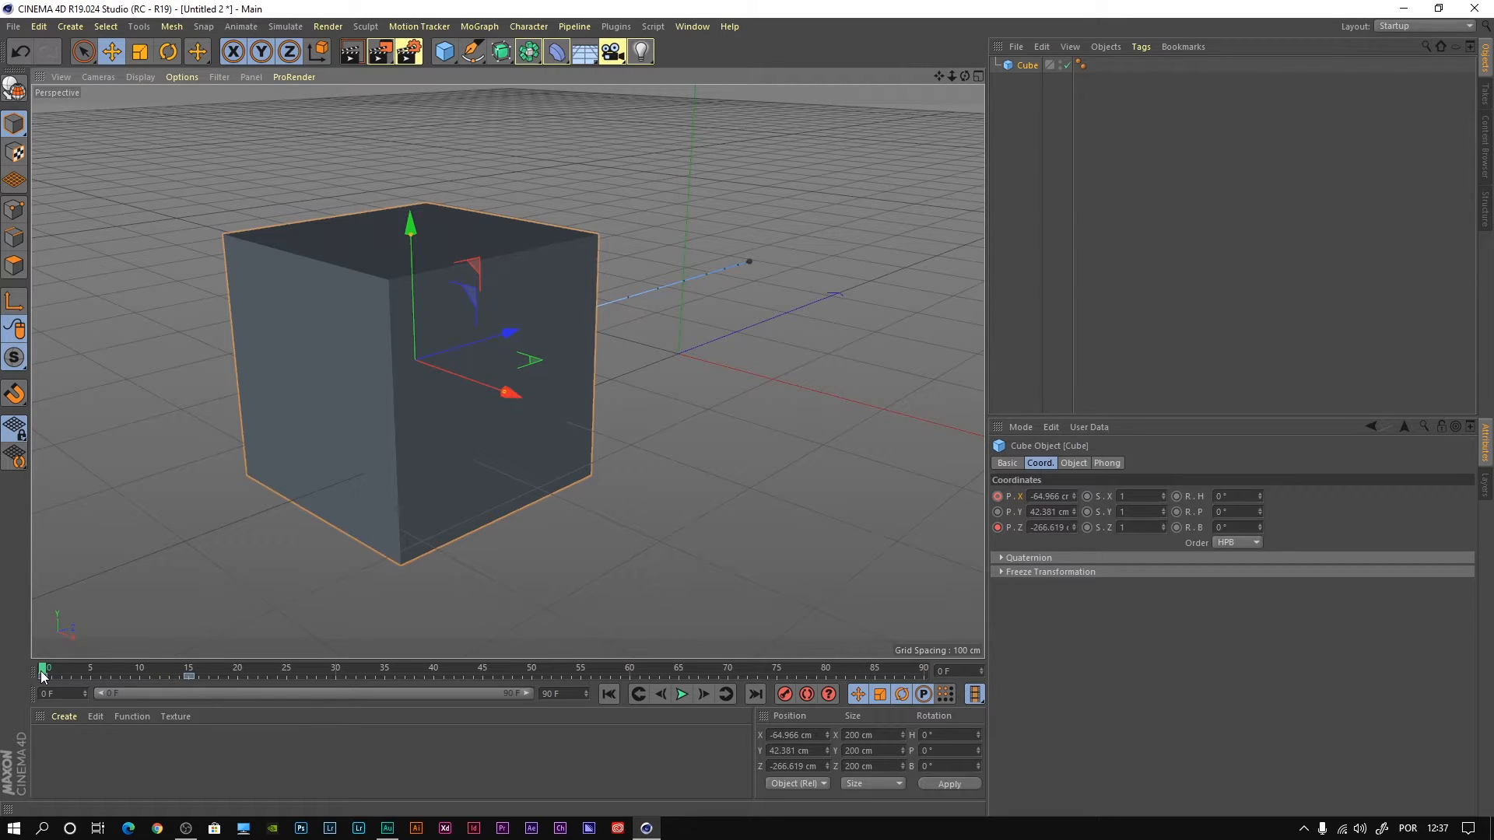
drag(43, 675, 2, 686)
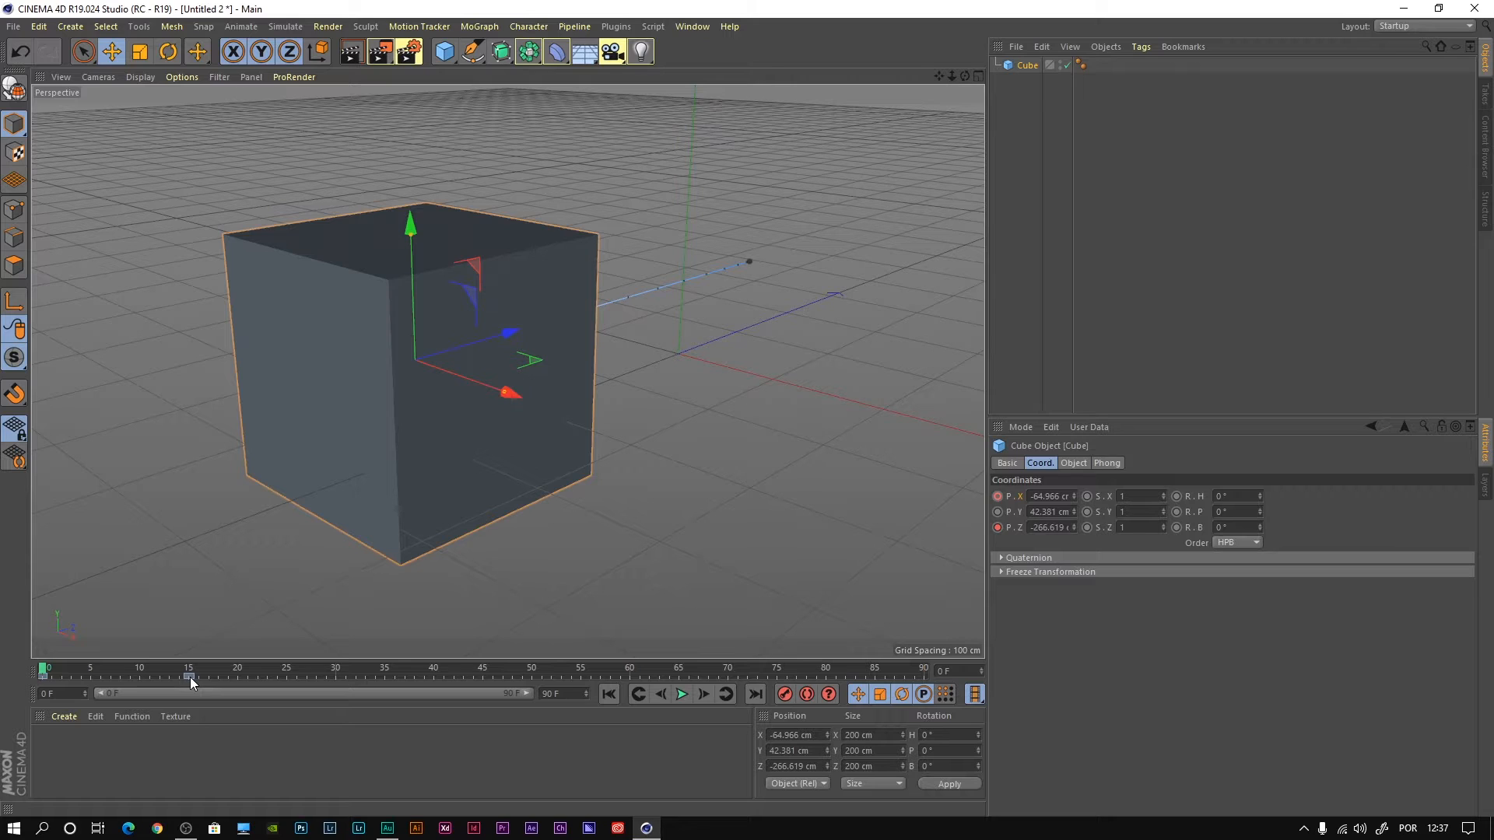
mouse_move(43, 677)
mouse_down()
mouse_move(193, 675)
mouse_move(43, 676)
mouse_up()
mouse_move(44, 676)
mouse_down()
mouse_move(189, 672)
mouse_move(45, 676)
mouse_up()
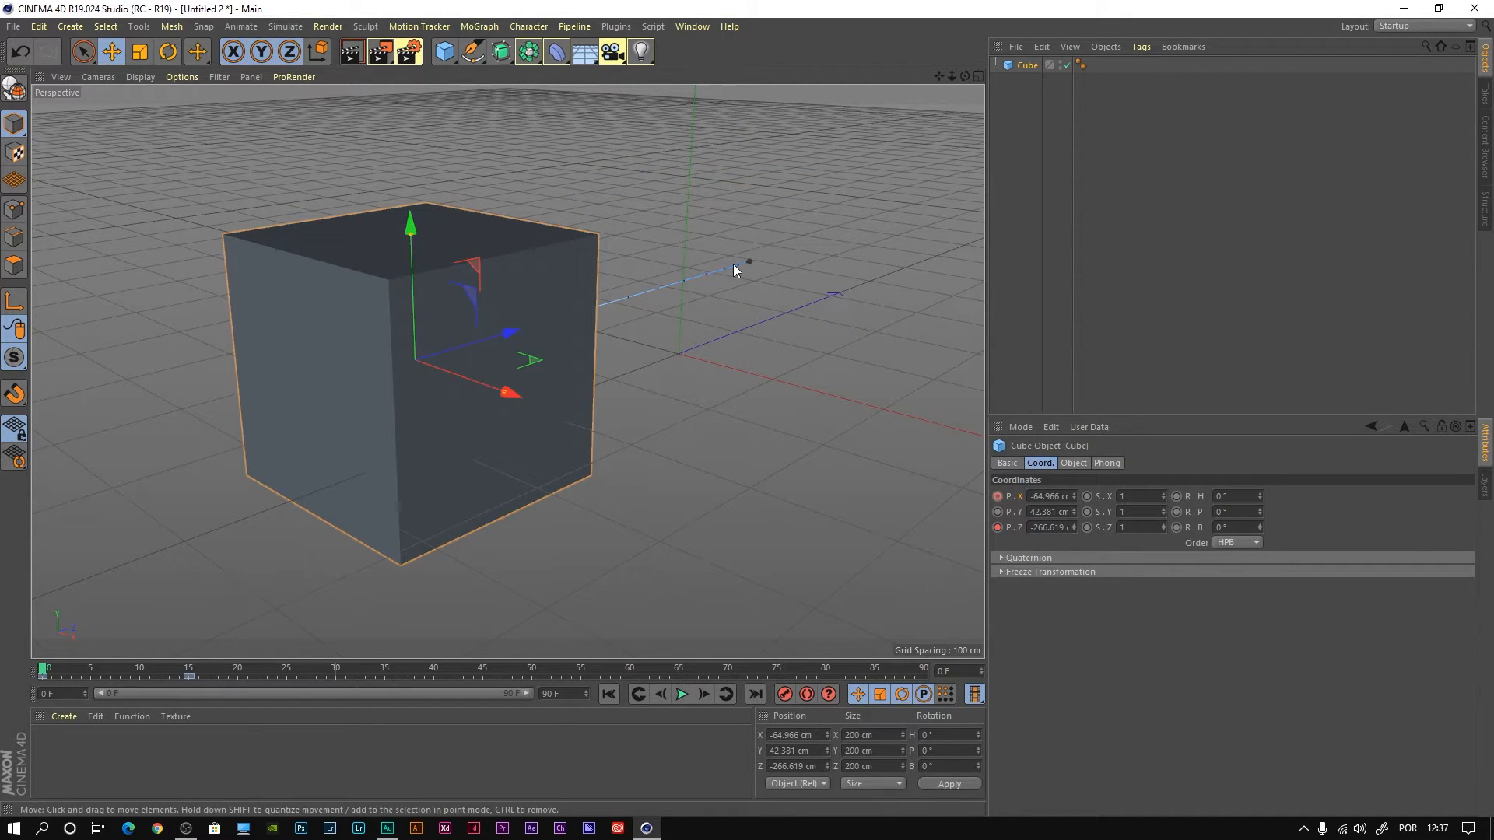
Step: Open the Timeline Dope Sheet to examine the cube's keyframes, and close it
click(694, 28)
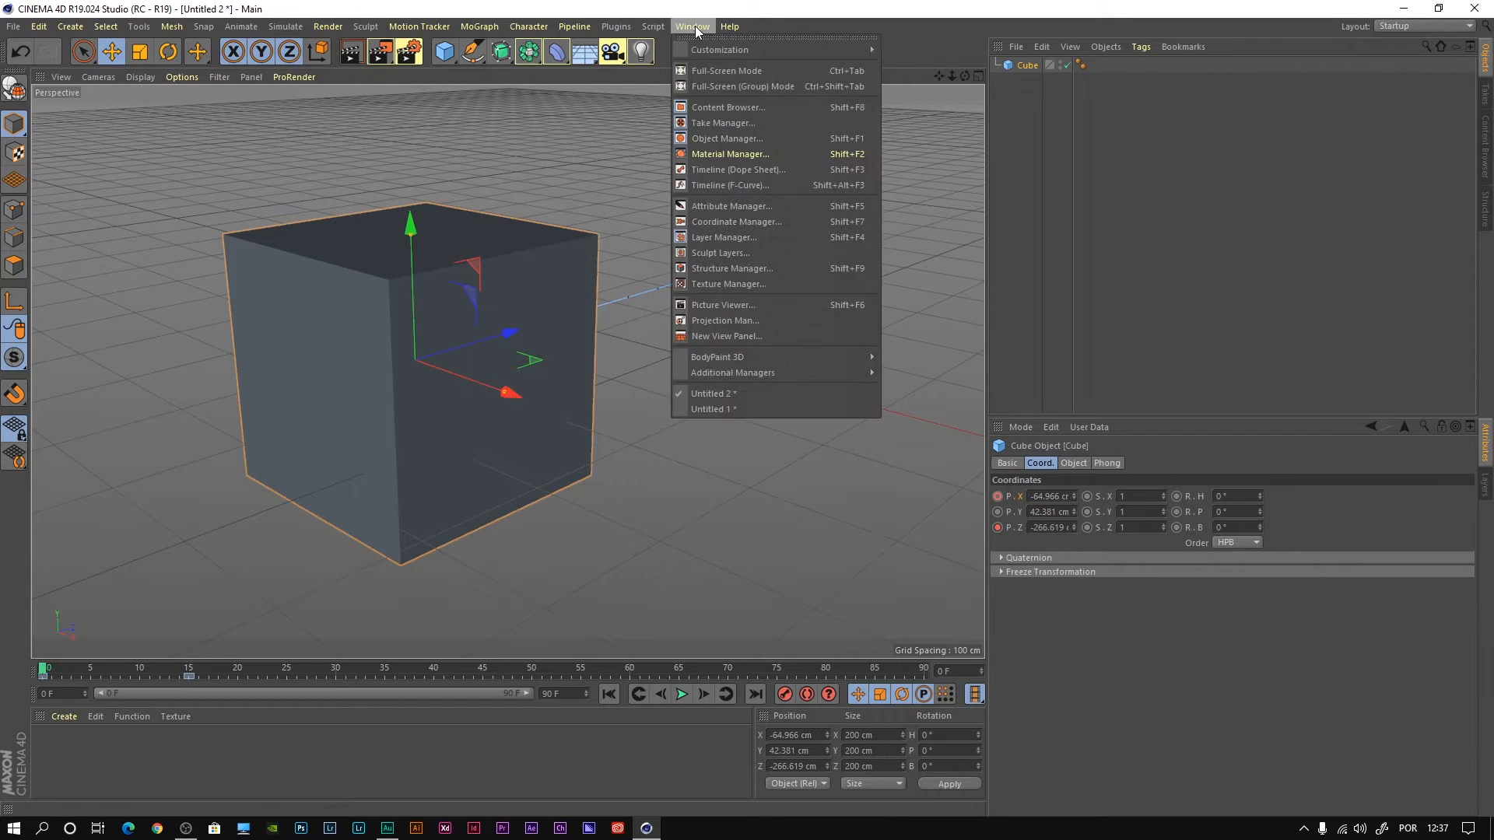
click(751, 170)
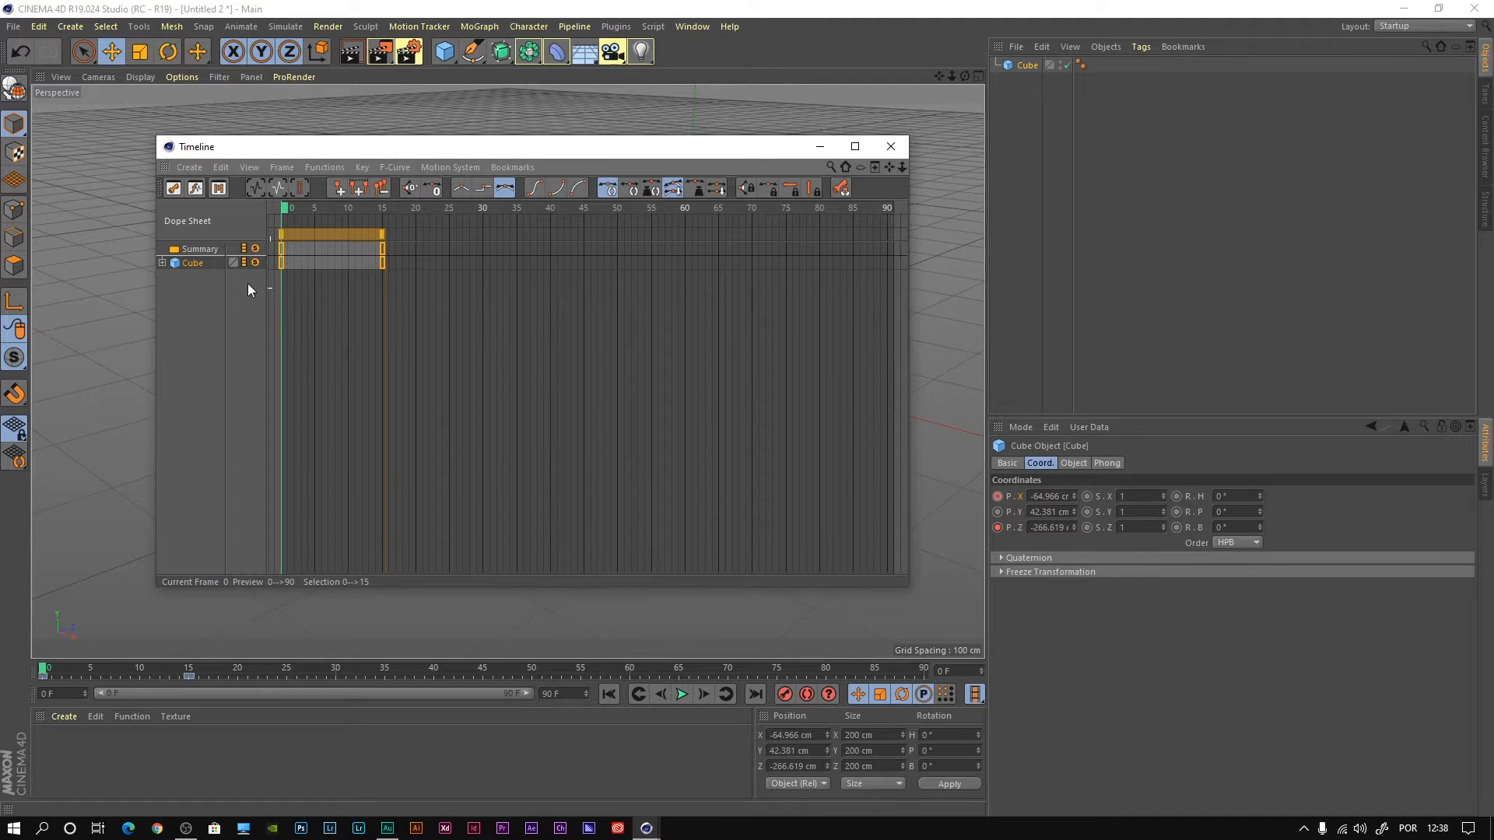
click(891, 146)
key(space)
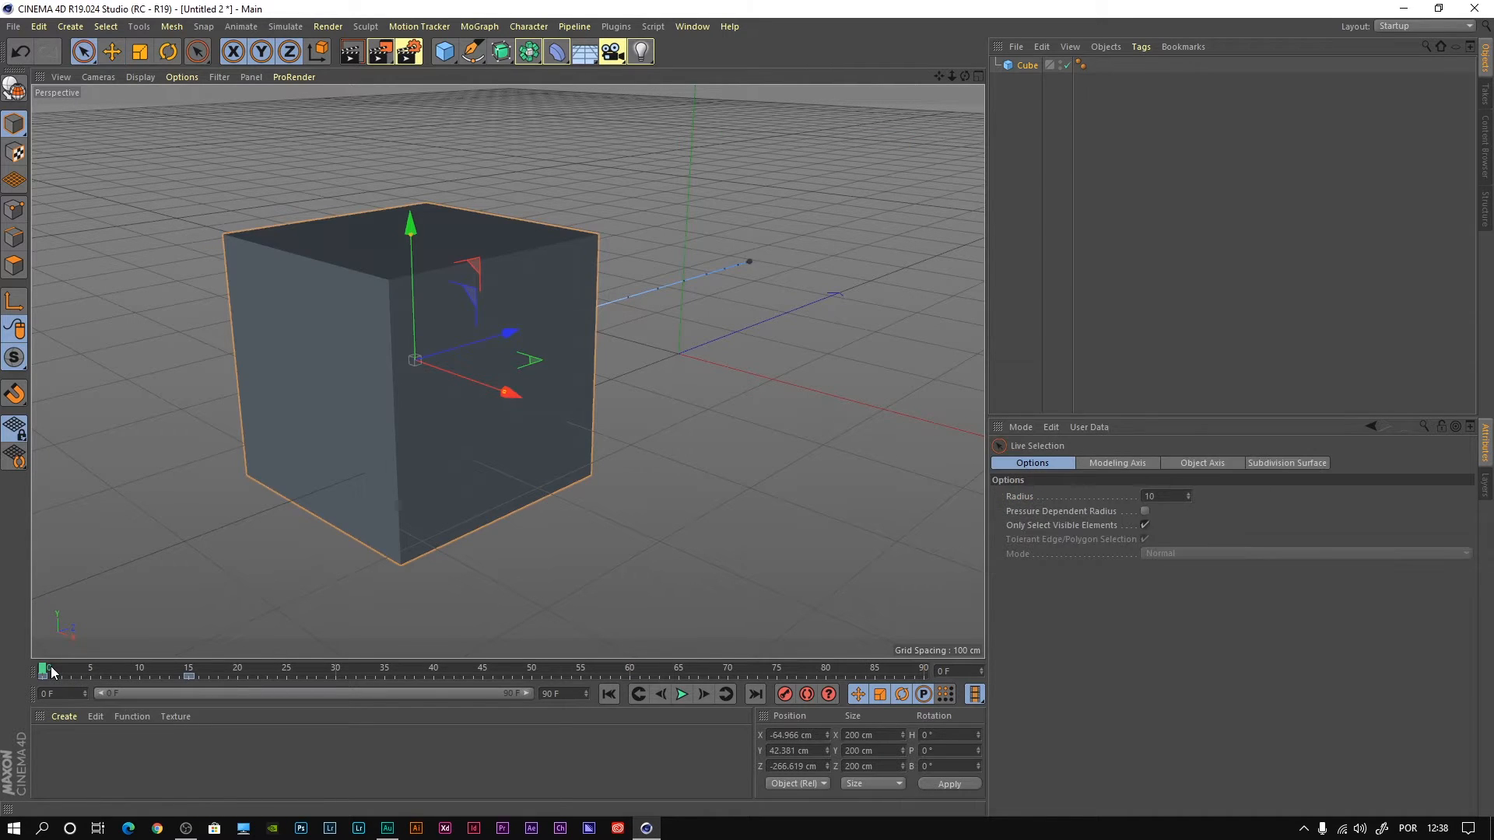
Step: Replay the animation, return to frame 0, and keyframe the cube's X, Y and Z scale there
key(F8)
key(F8)
drag(117, 667, 0, 674)
click(1031, 67)
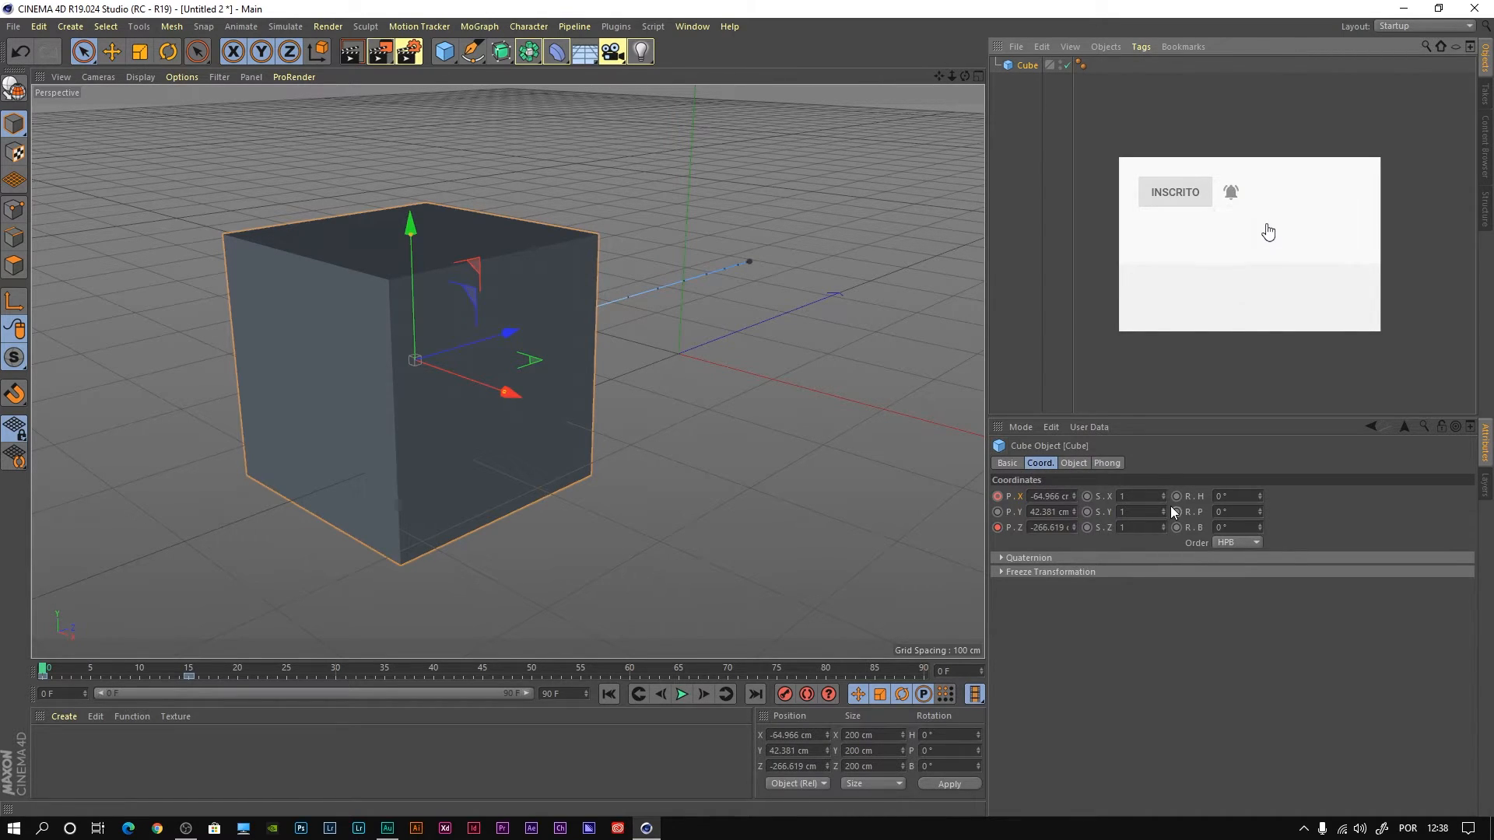
click(1087, 496)
click(1087, 528)
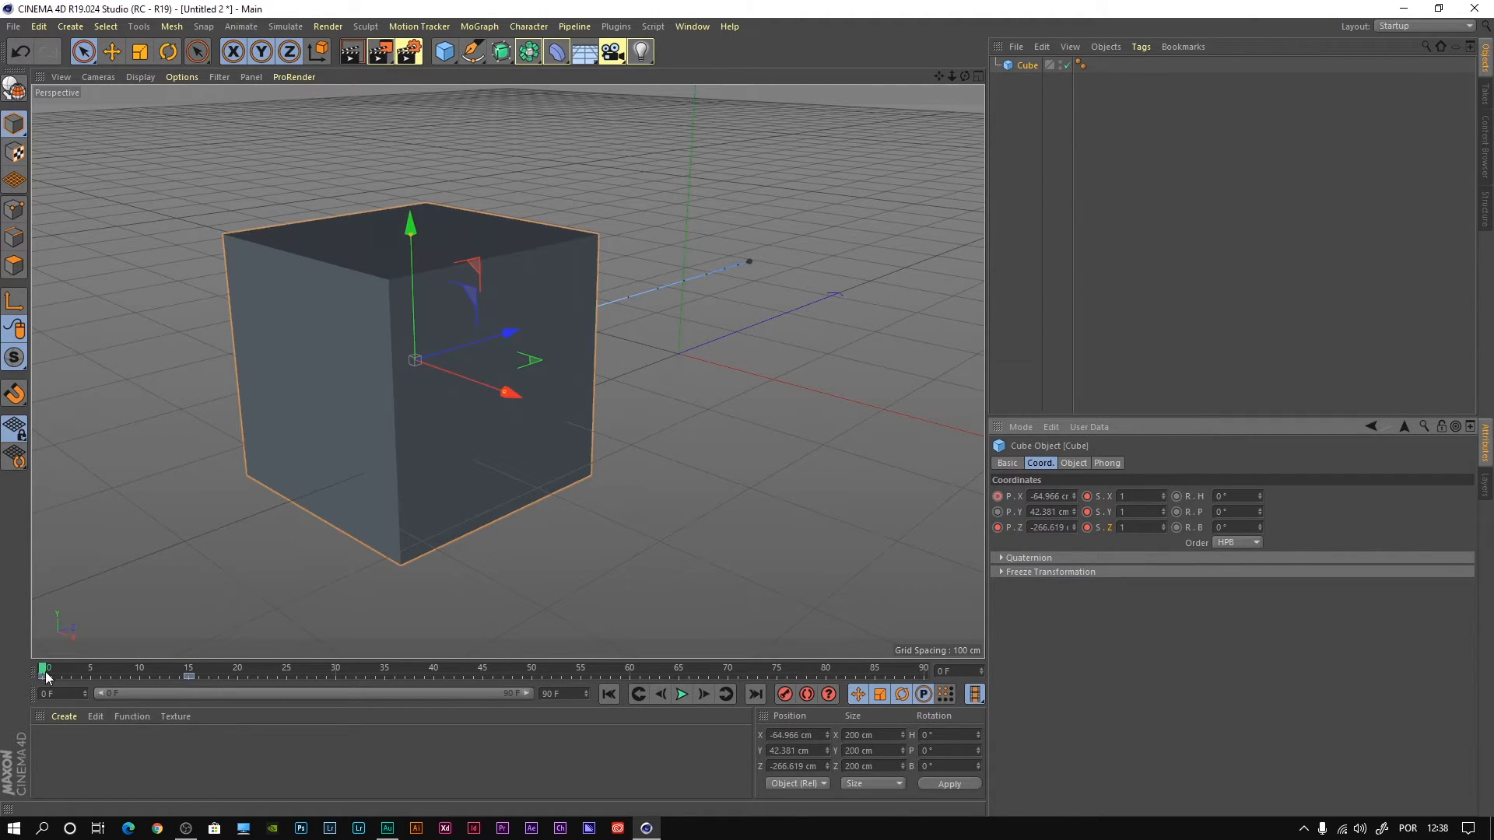
Step: At frame 15, set the cube's X, Y and Z scale to 0.5 and keyframe all three values
drag(42, 674, 189, 677)
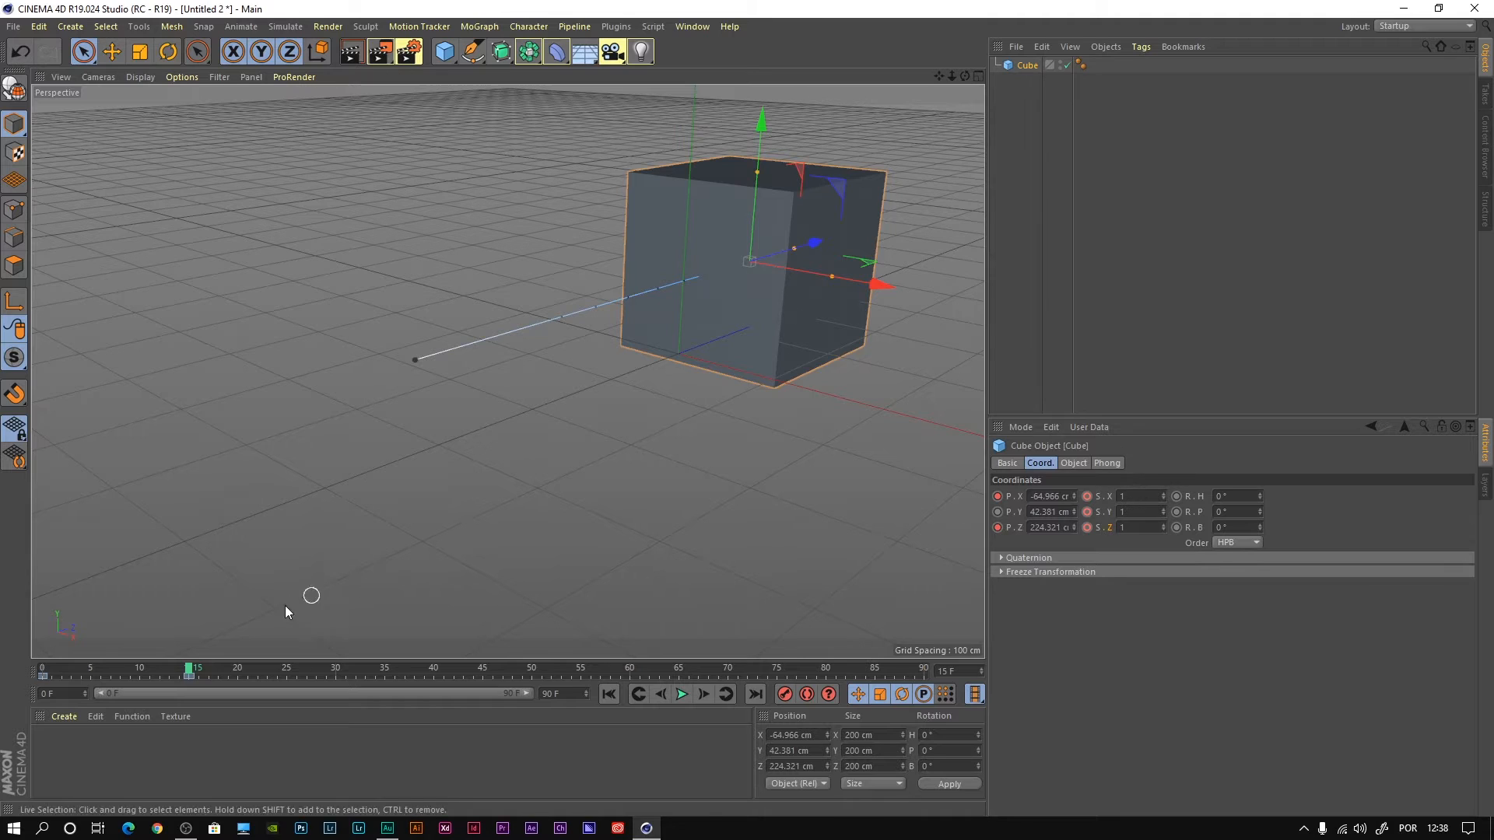
click(1122, 496)
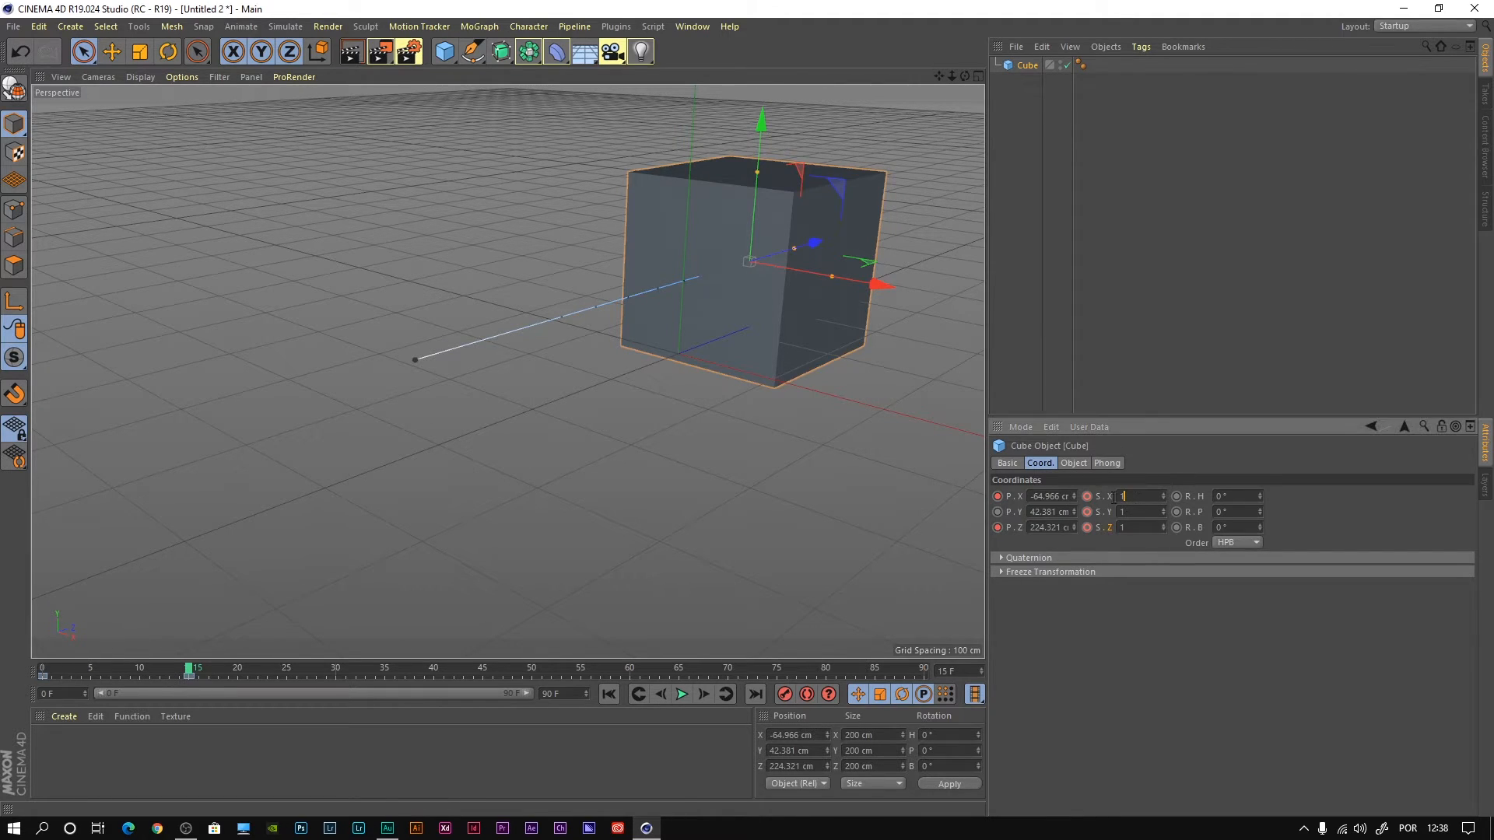
text(0.5)
key(Tab)
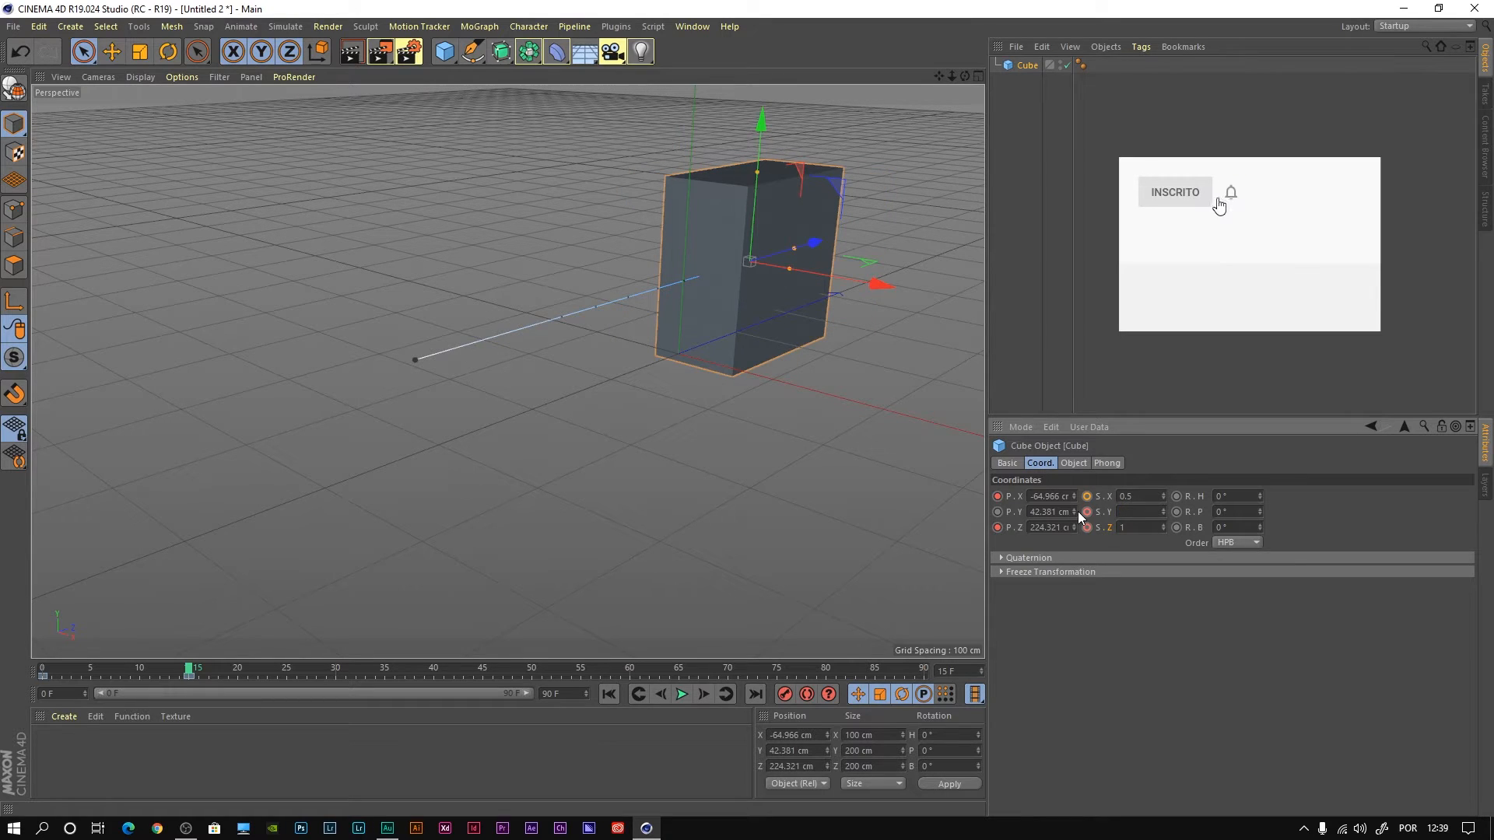
text(.5)
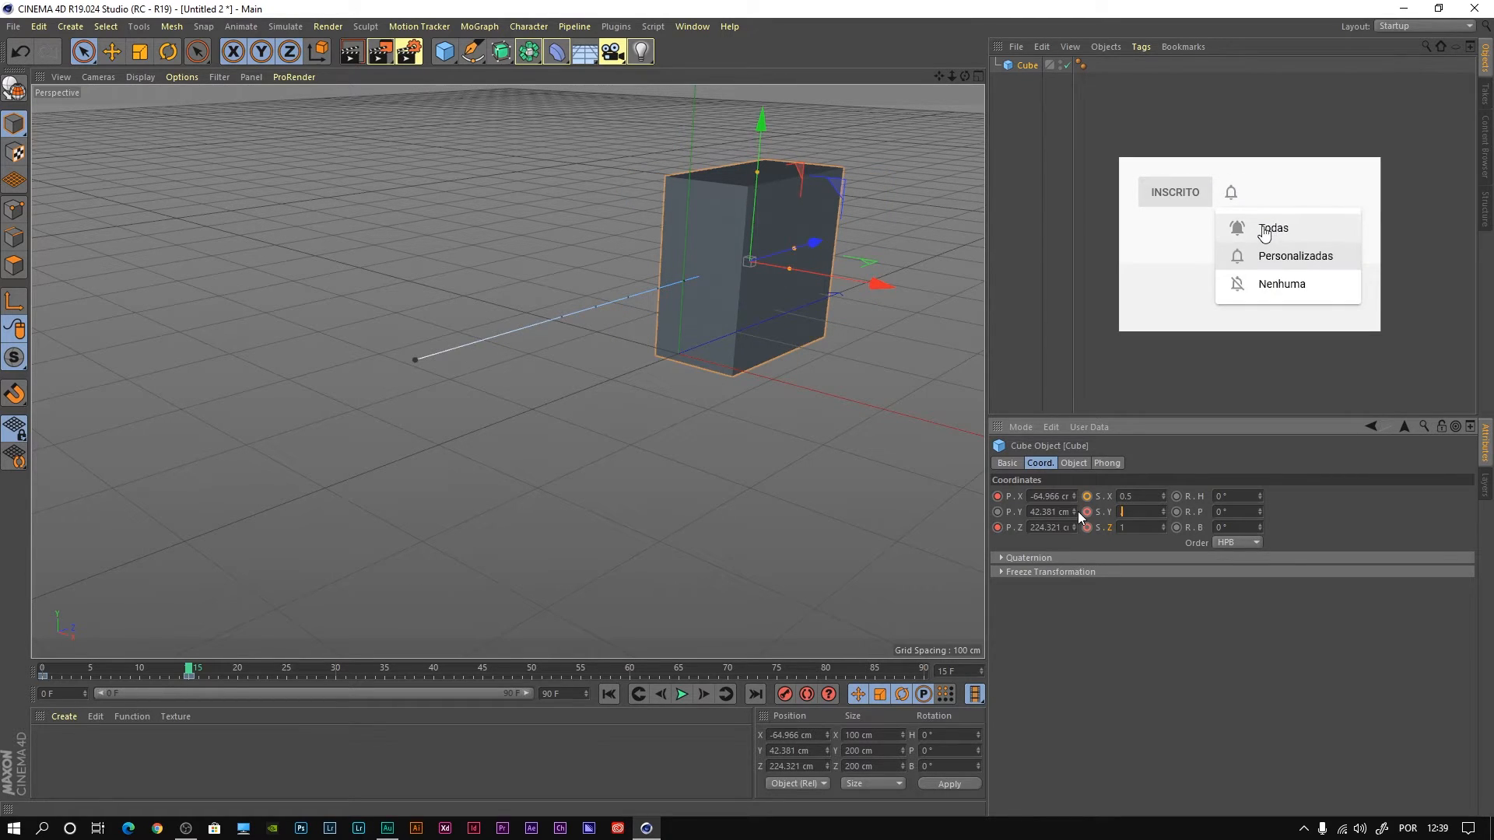
key(Tab)
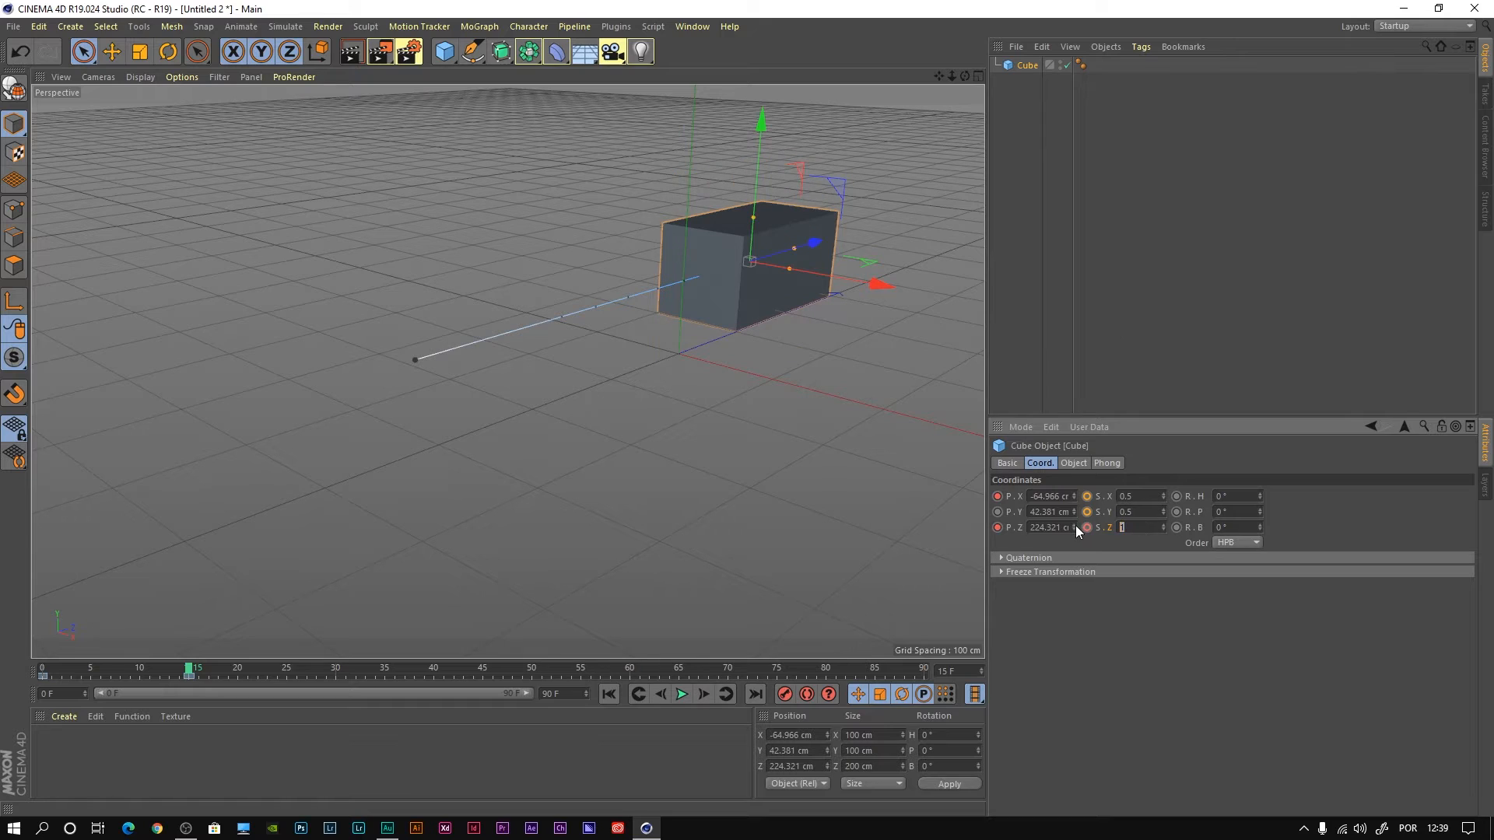
text(.5)
key(Return)
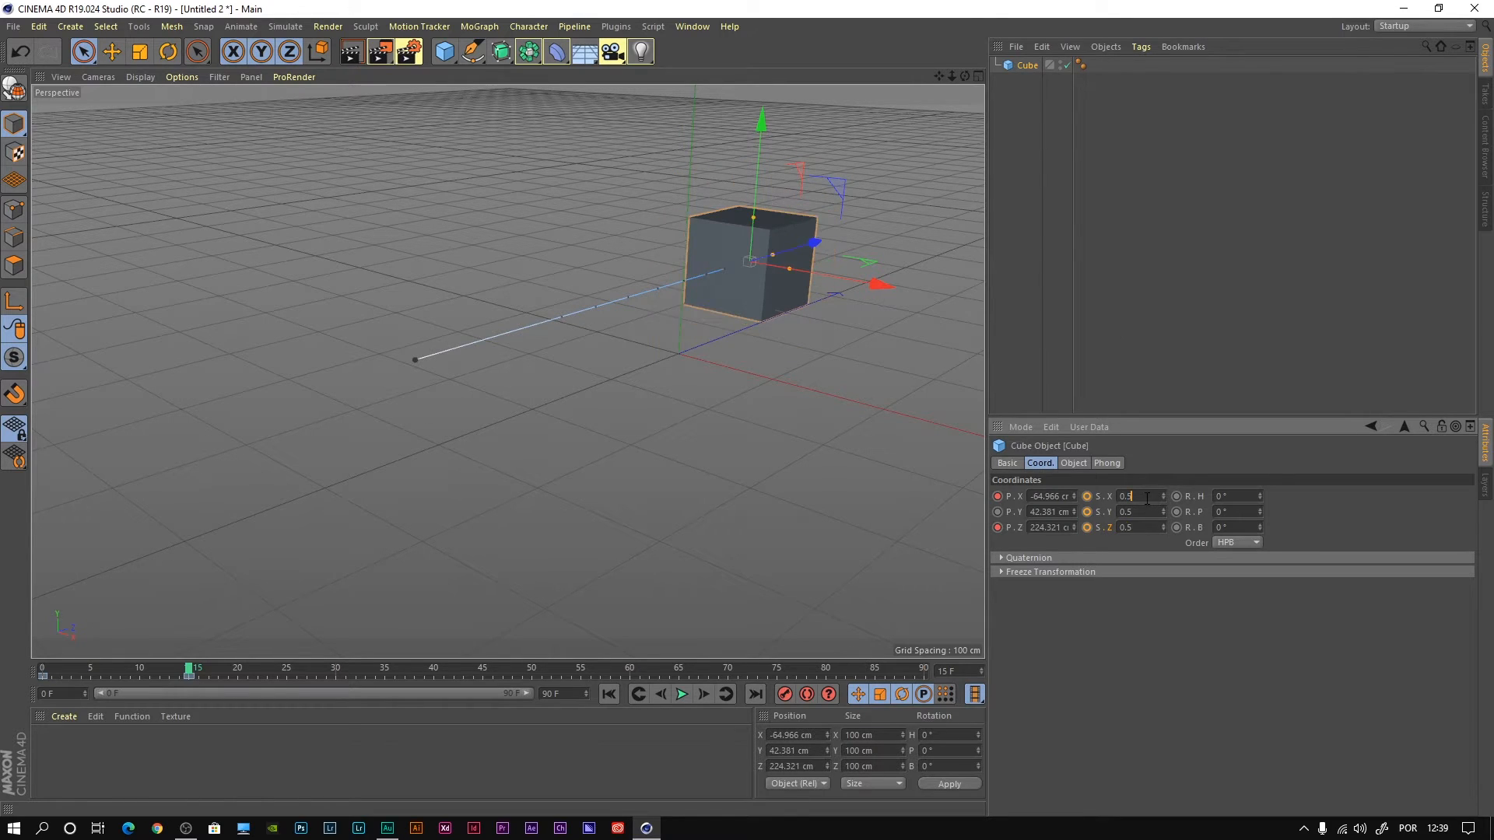
click(1087, 496)
click(1086, 512)
click(1087, 528)
Step: Preview the scale animation from frame 0, and turn the cube's animation on in the Timeline Dope Sheet
drag(188, 673, 2, 681)
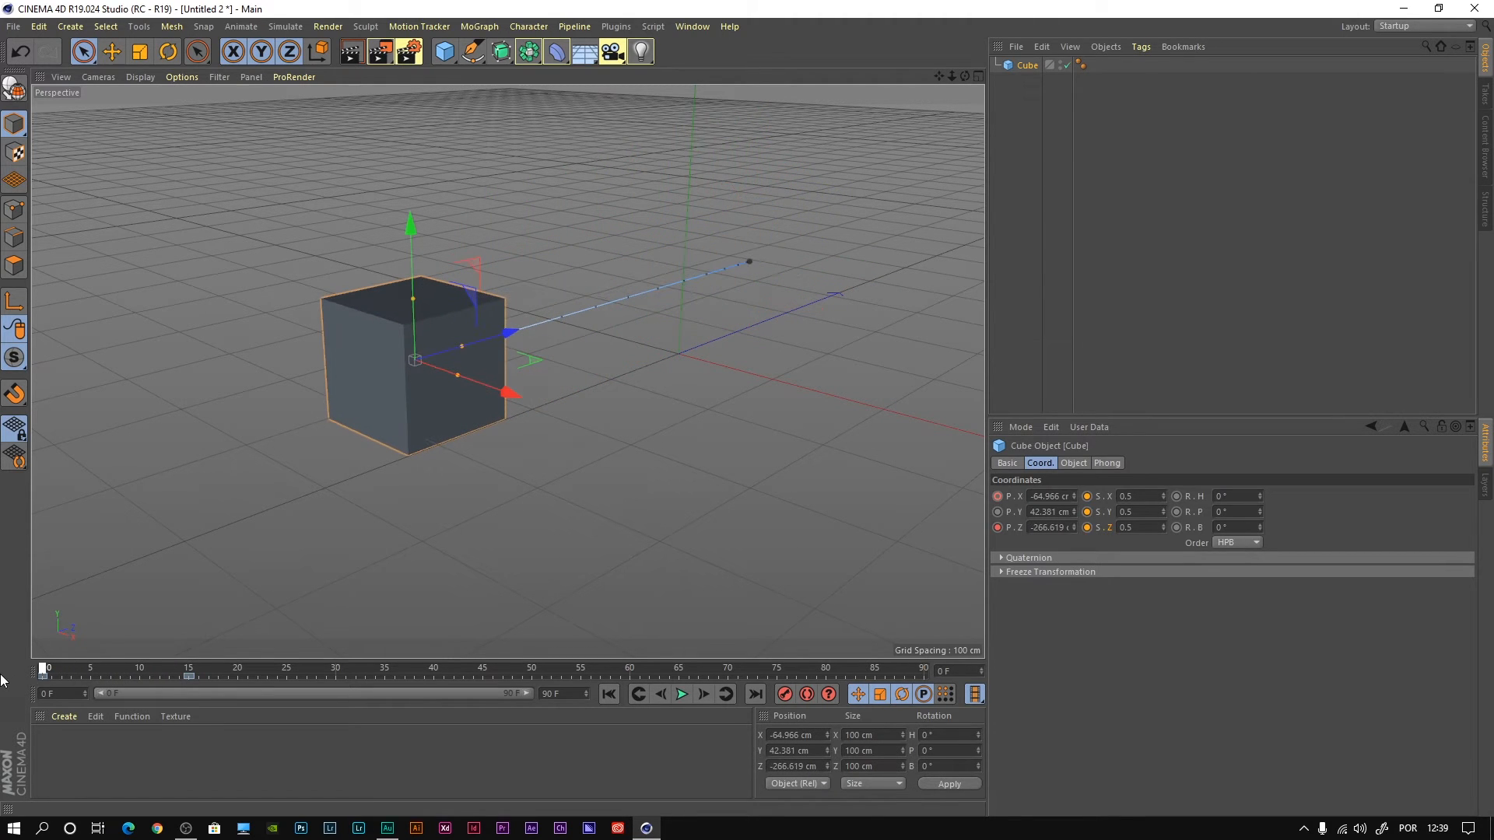
key(F8)
drag(249, 673, 141, 679)
click(690, 26)
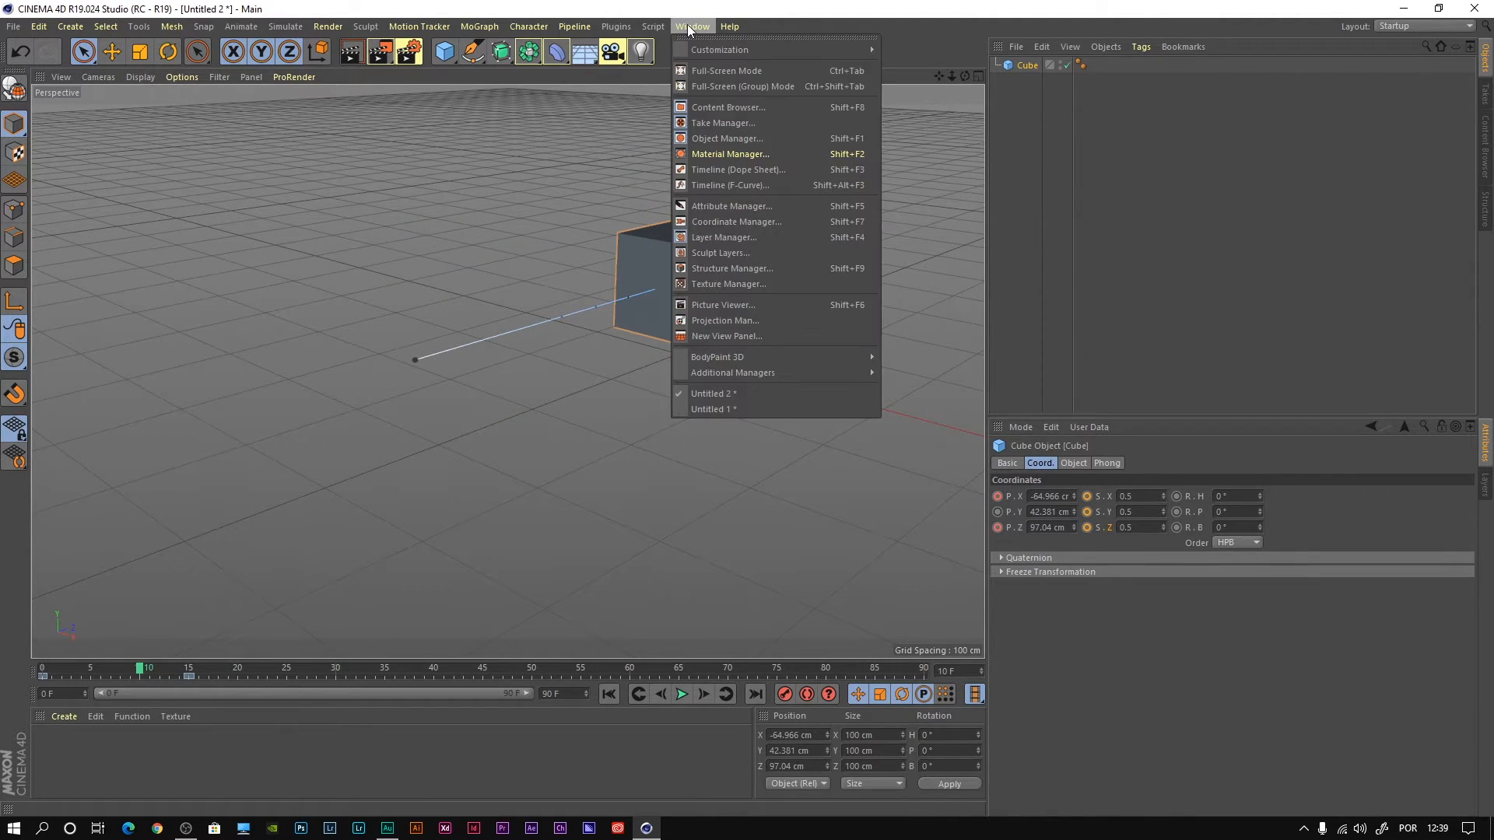
click(765, 168)
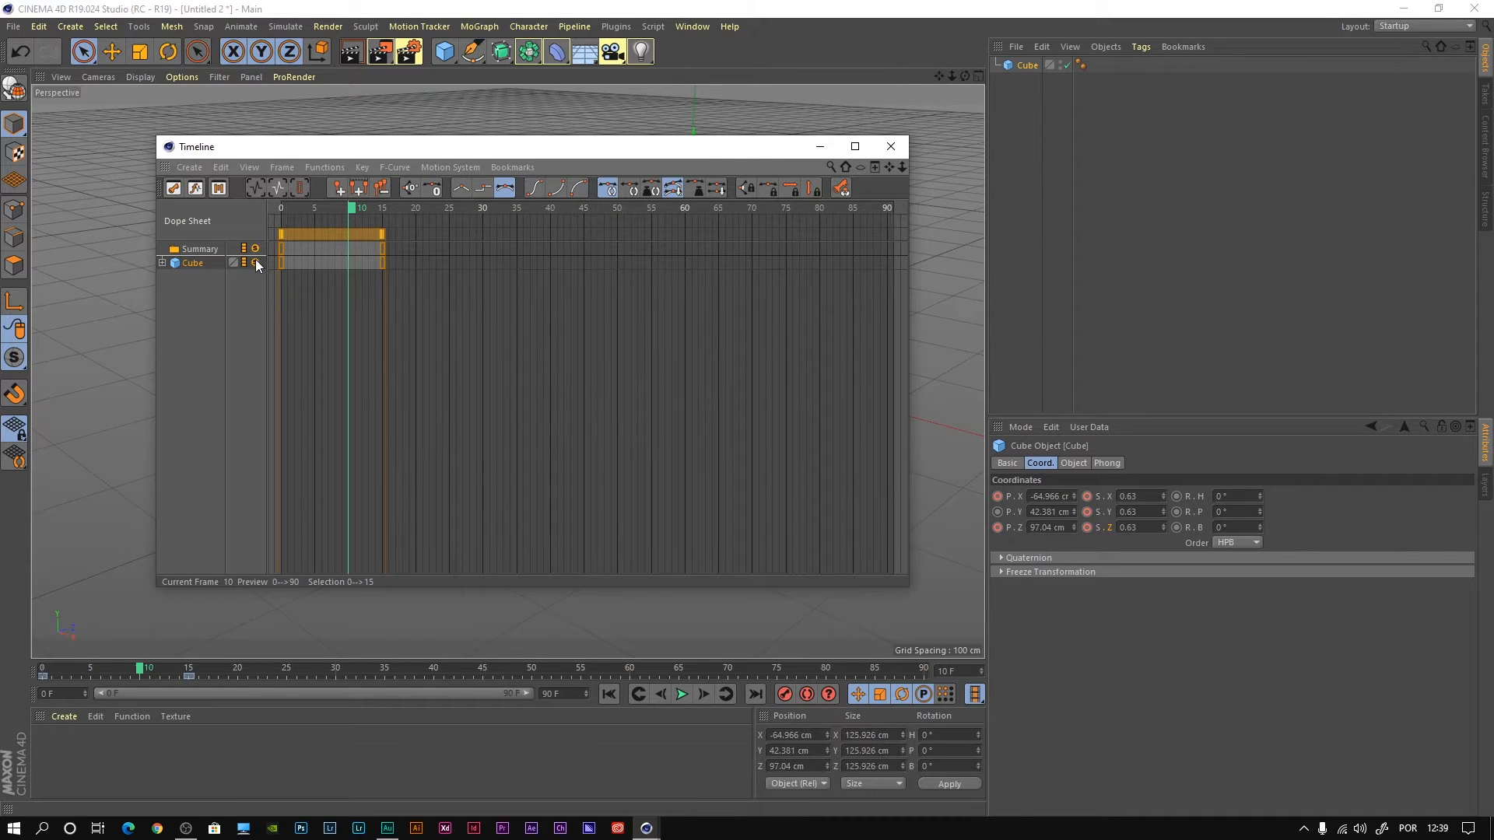
click(890, 147)
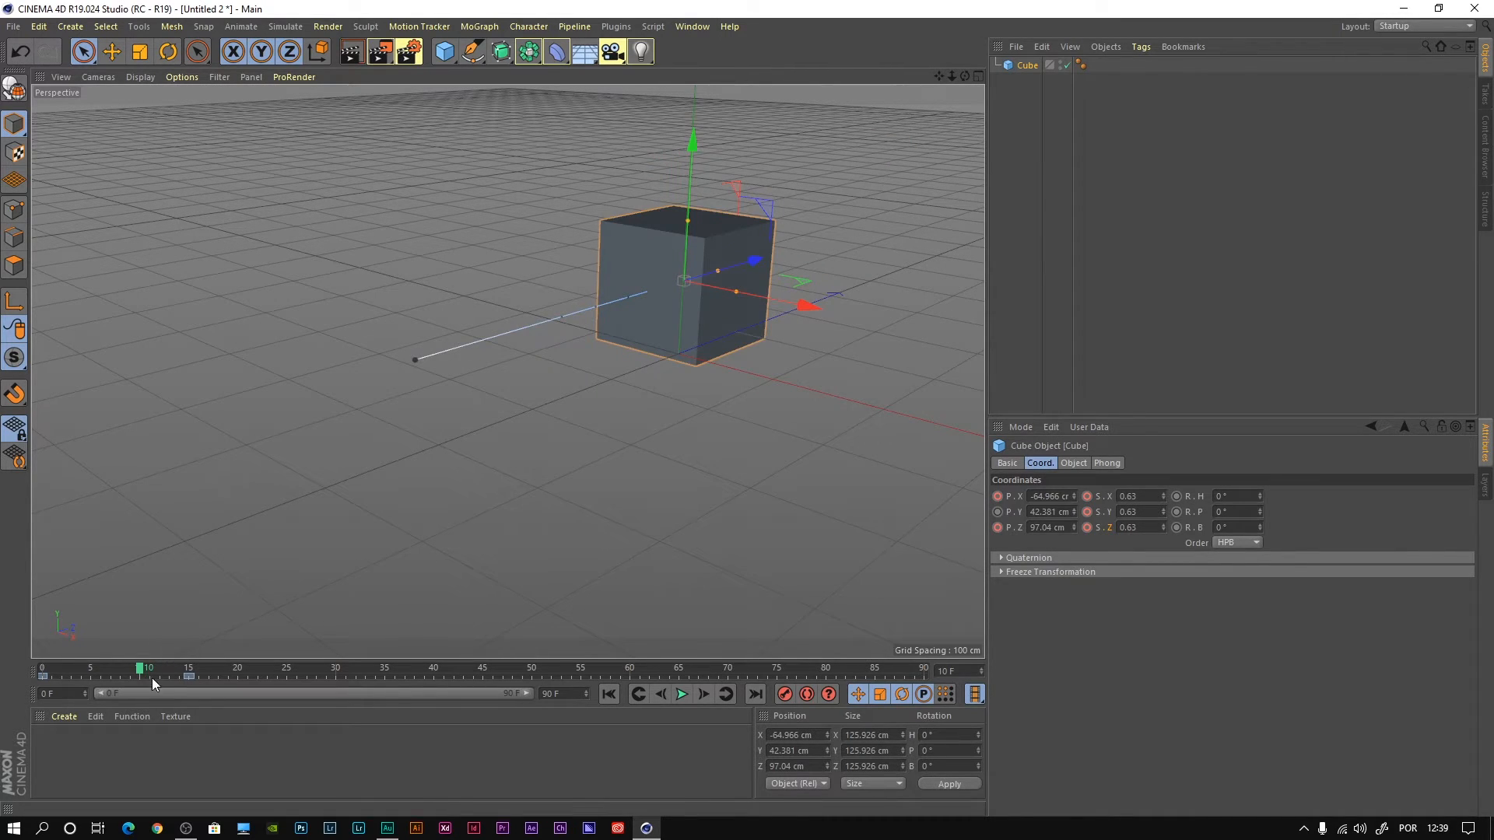
Step: Return to frame 0 and keyframe the cube's H, P and B rotation there
drag(142, 670, 1, 674)
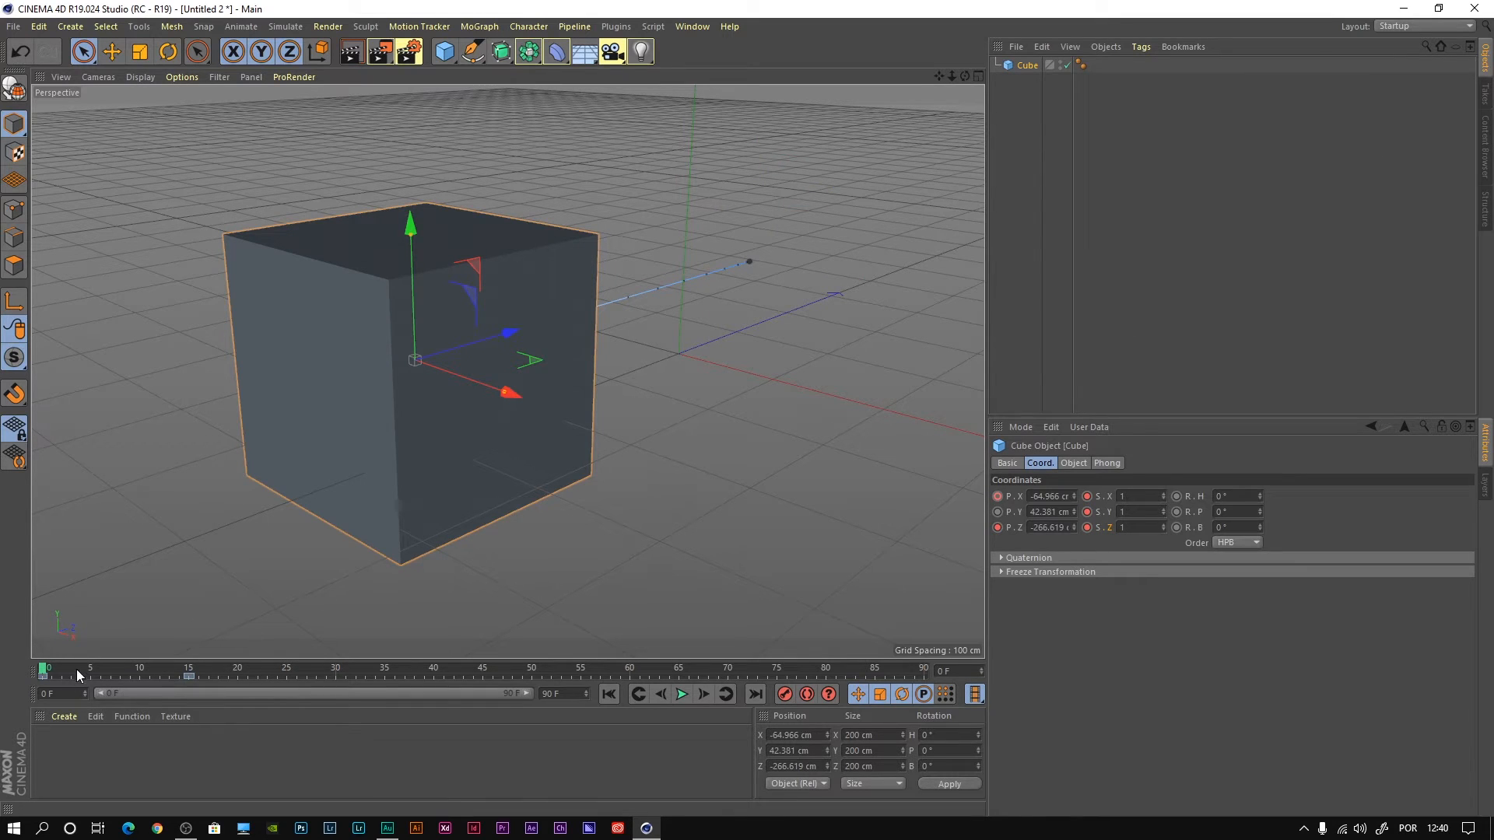
mouse_move(47, 673)
mouse_down()
mouse_move(116, 670)
mouse_move(45, 672)
mouse_up()
ctrl+click(1176, 496)
ctrl+click(1177, 512)
ctrl+click(1176, 527)
Step: At frame 15, rotate the cube to H 45°, P 77° and B 86° and keyframe the rotation
drag(52, 671, 189, 674)
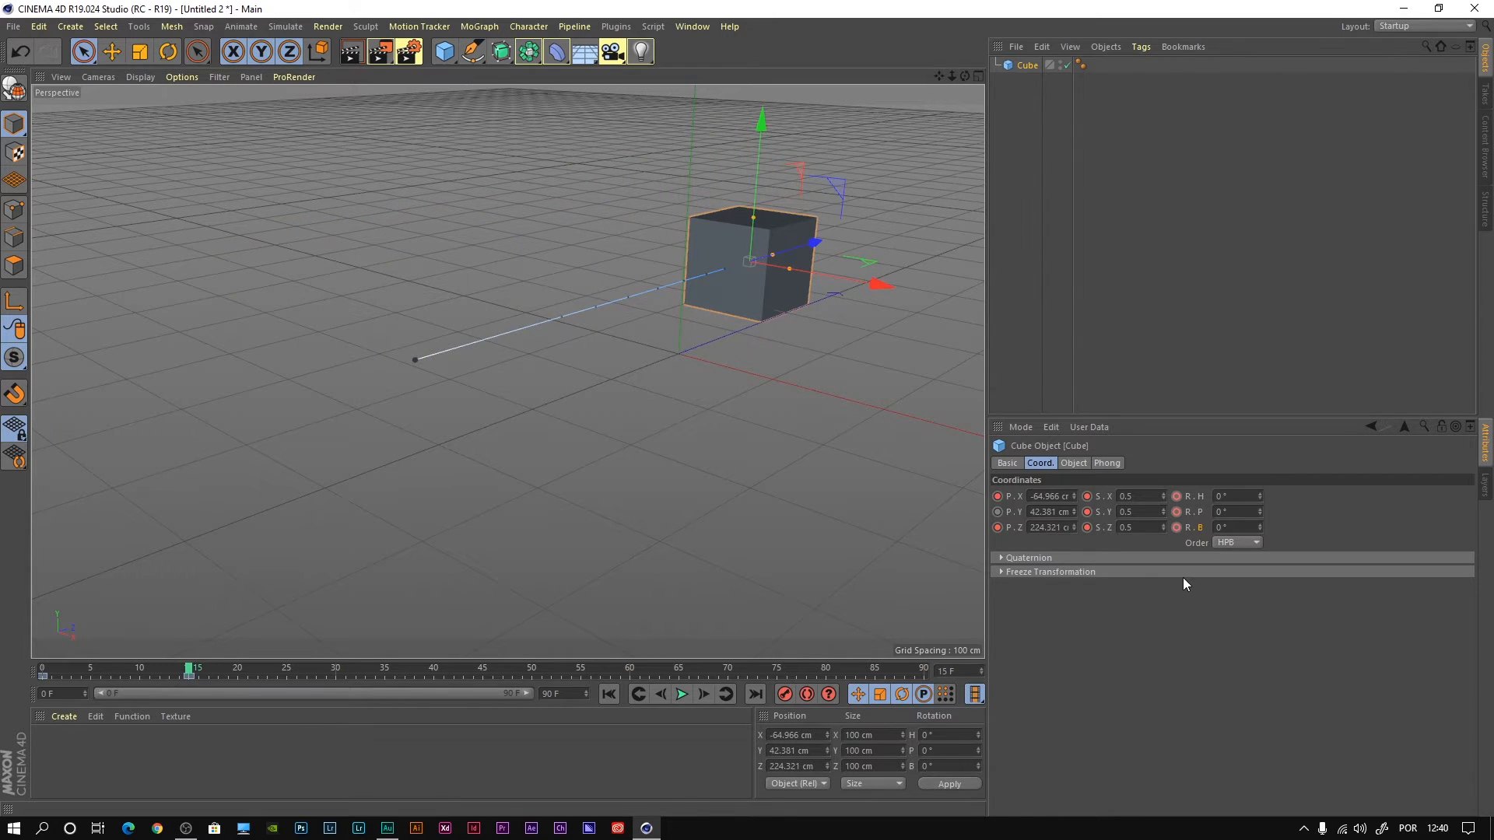
drag(1261, 495, 1260, 467)
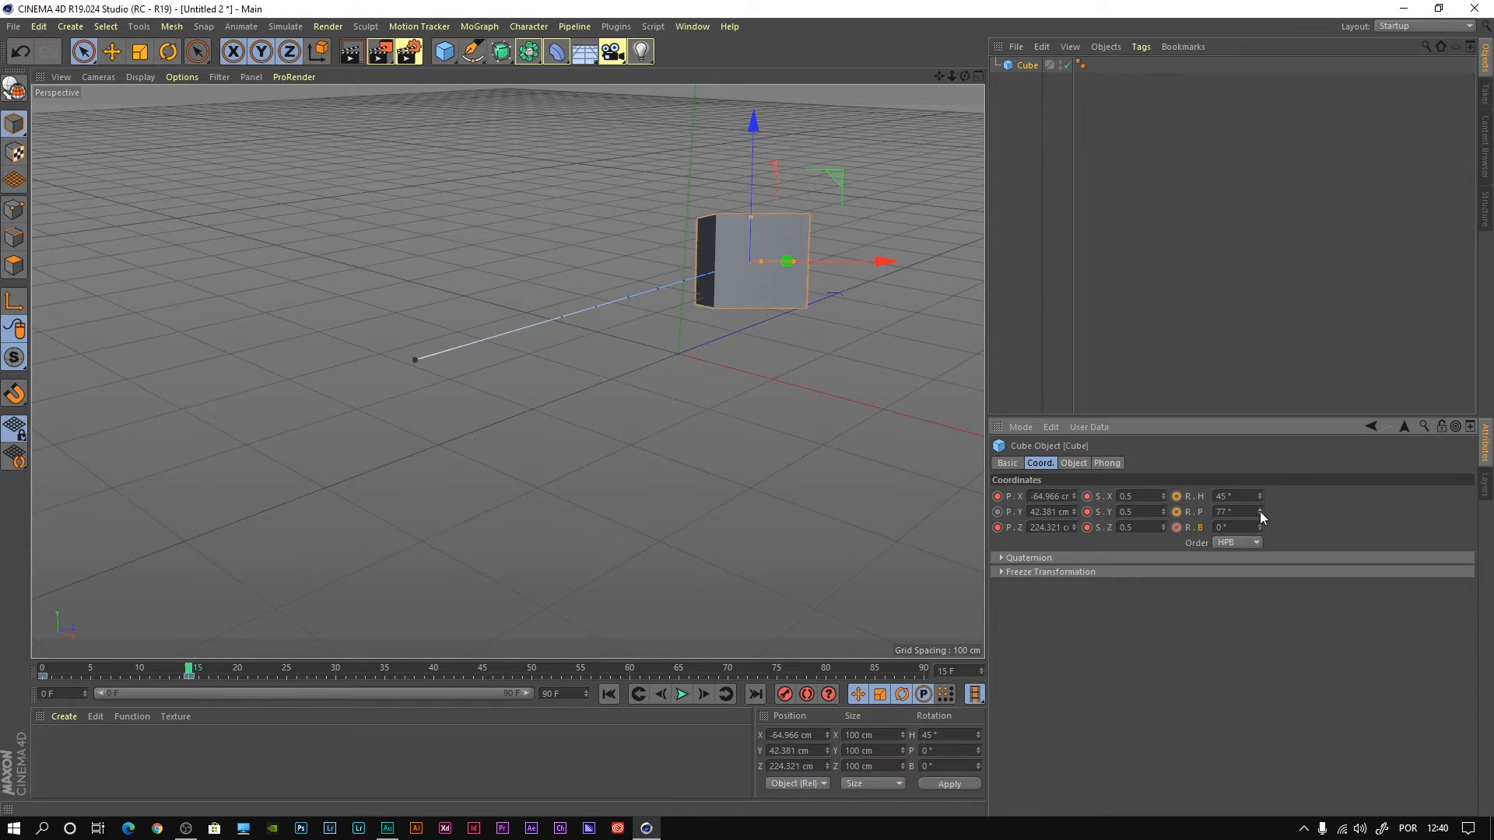
mouse_move(1260, 528)
mouse_down()
mouse_move(1260, 502)
mouse_move(1259, 526)
mouse_up()
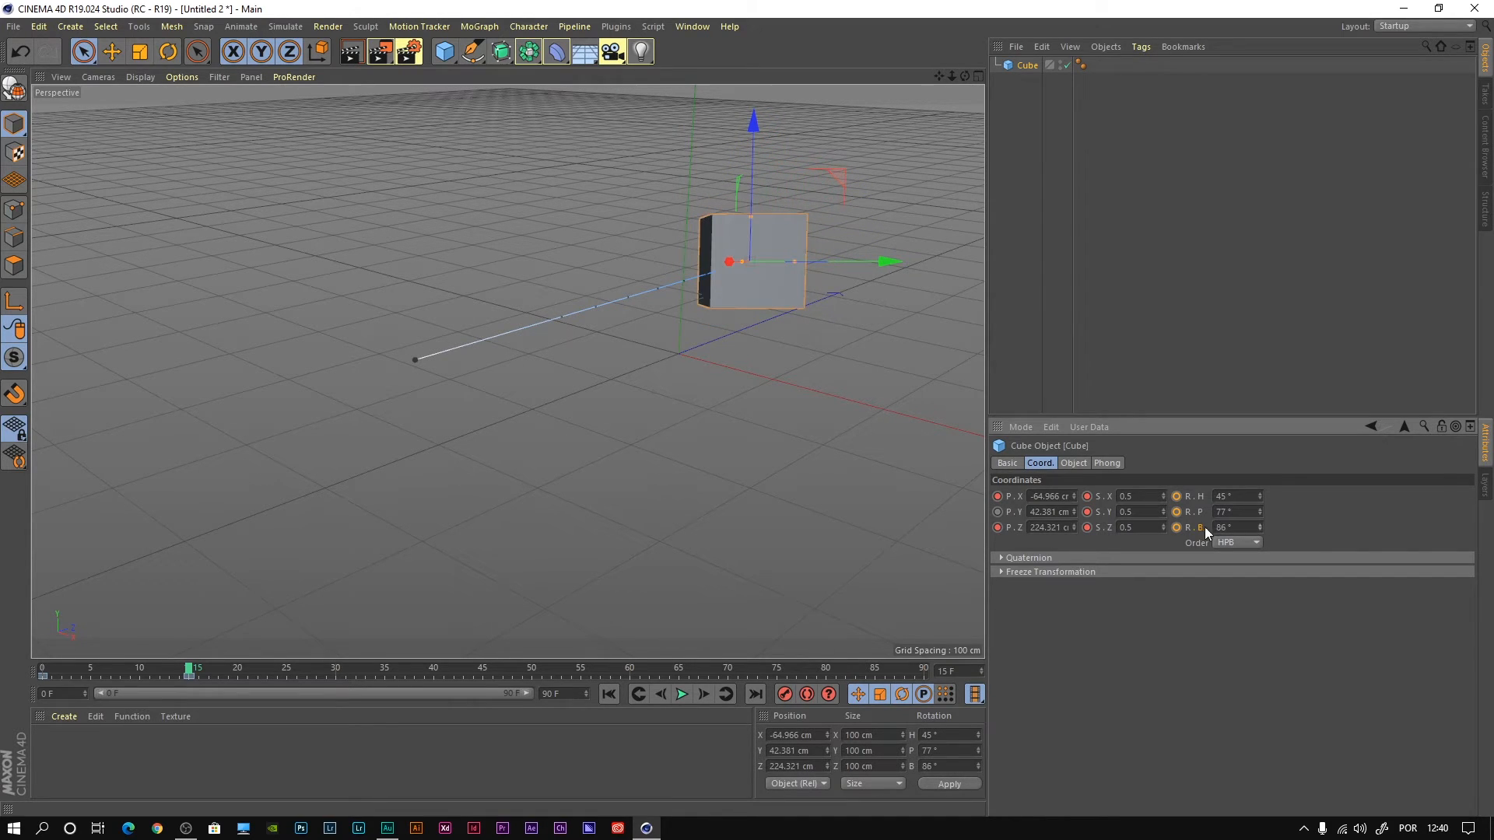
Step: Return to frame 0, turn the cube's animation back on in the Timeline Dope Sheet, and close it
click(45, 673)
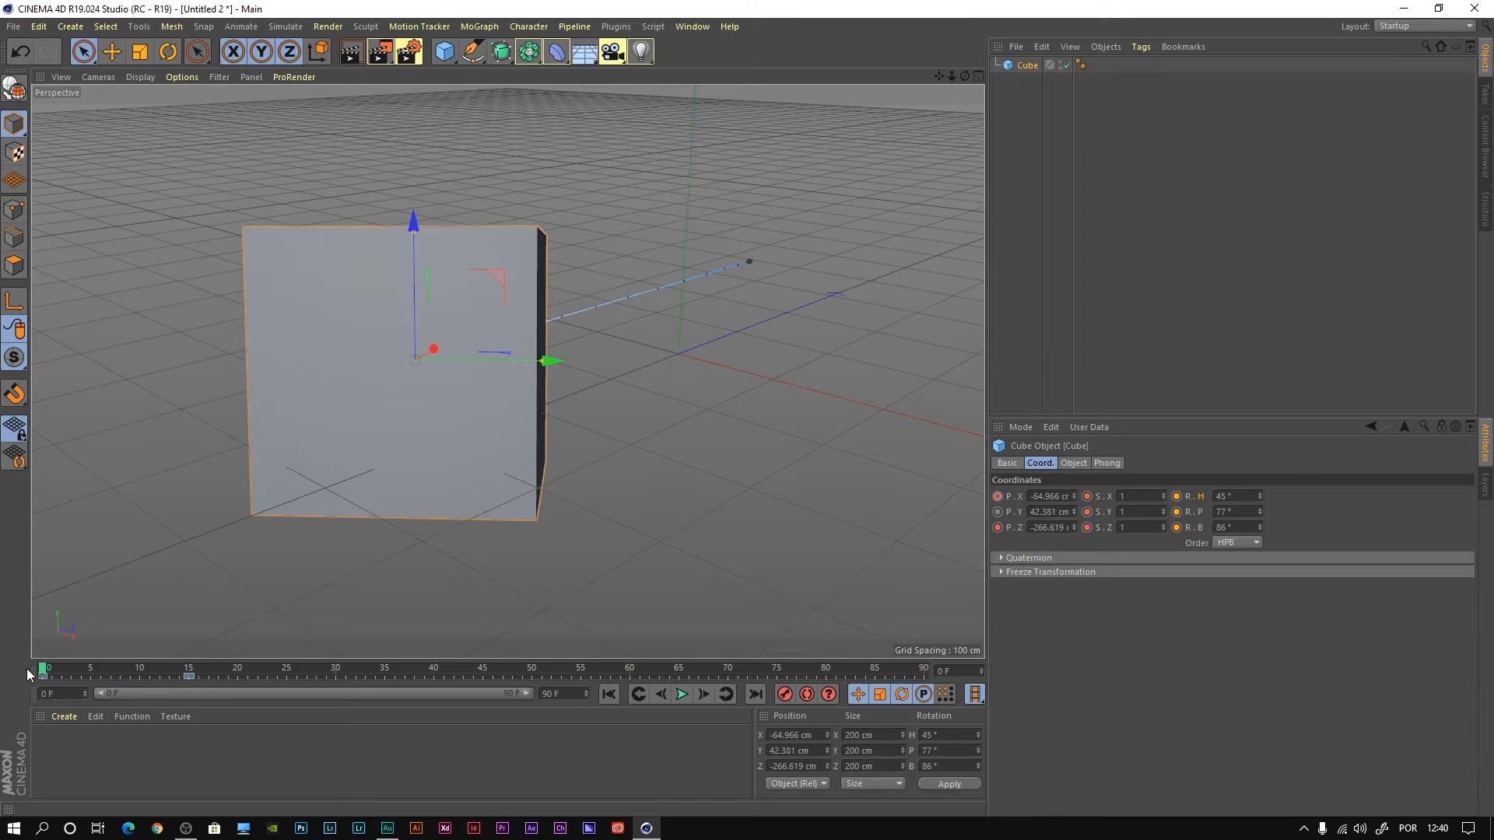
click(693, 26)
click(740, 169)
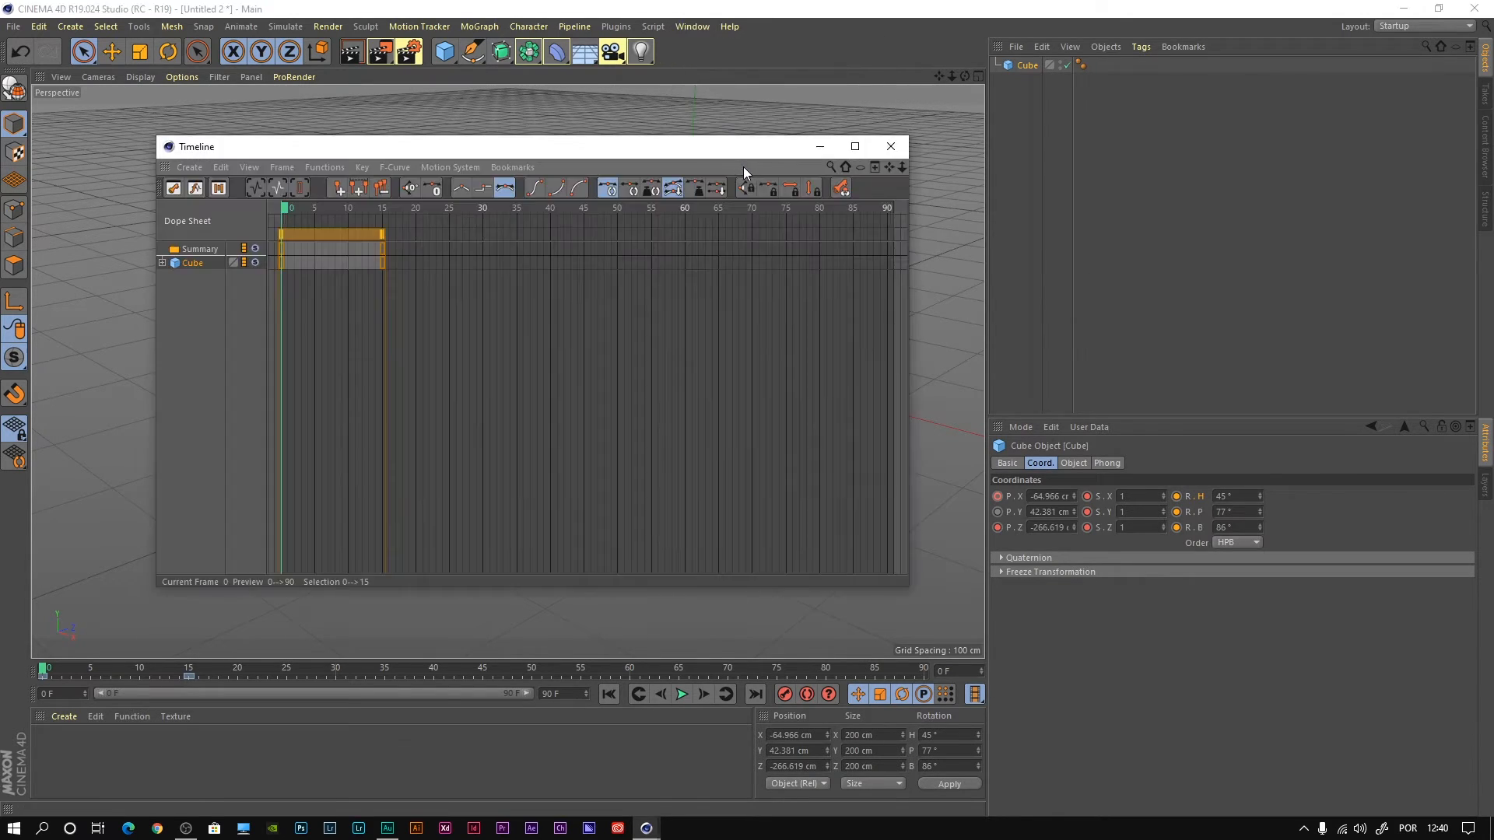
click(255, 262)
click(890, 146)
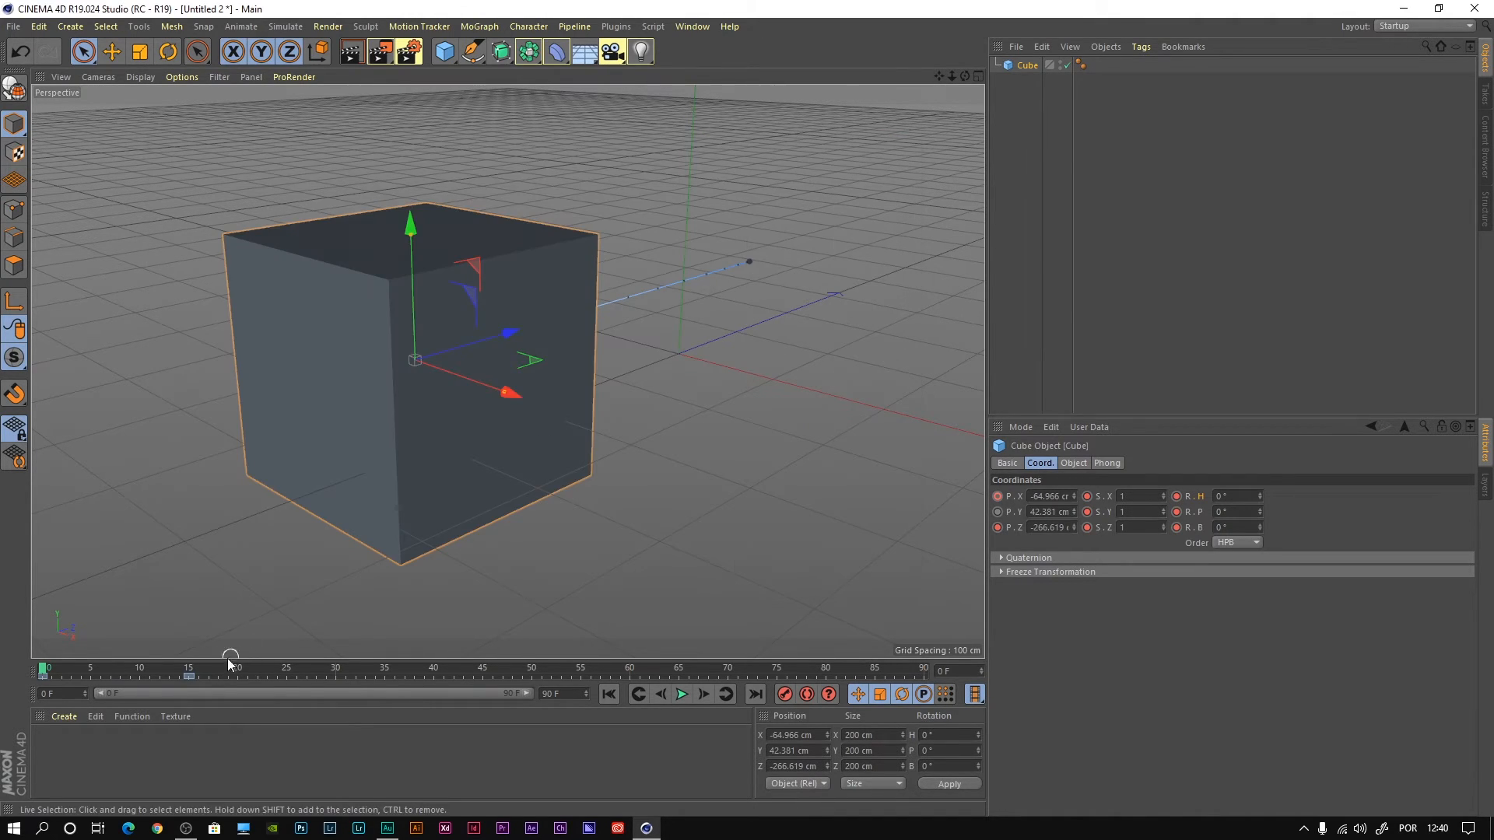
Step: Play back the combined animation from frame 0, return to the start, and reselect the cube
key(e)
drag(106, 671, 6, 688)
key(F8)
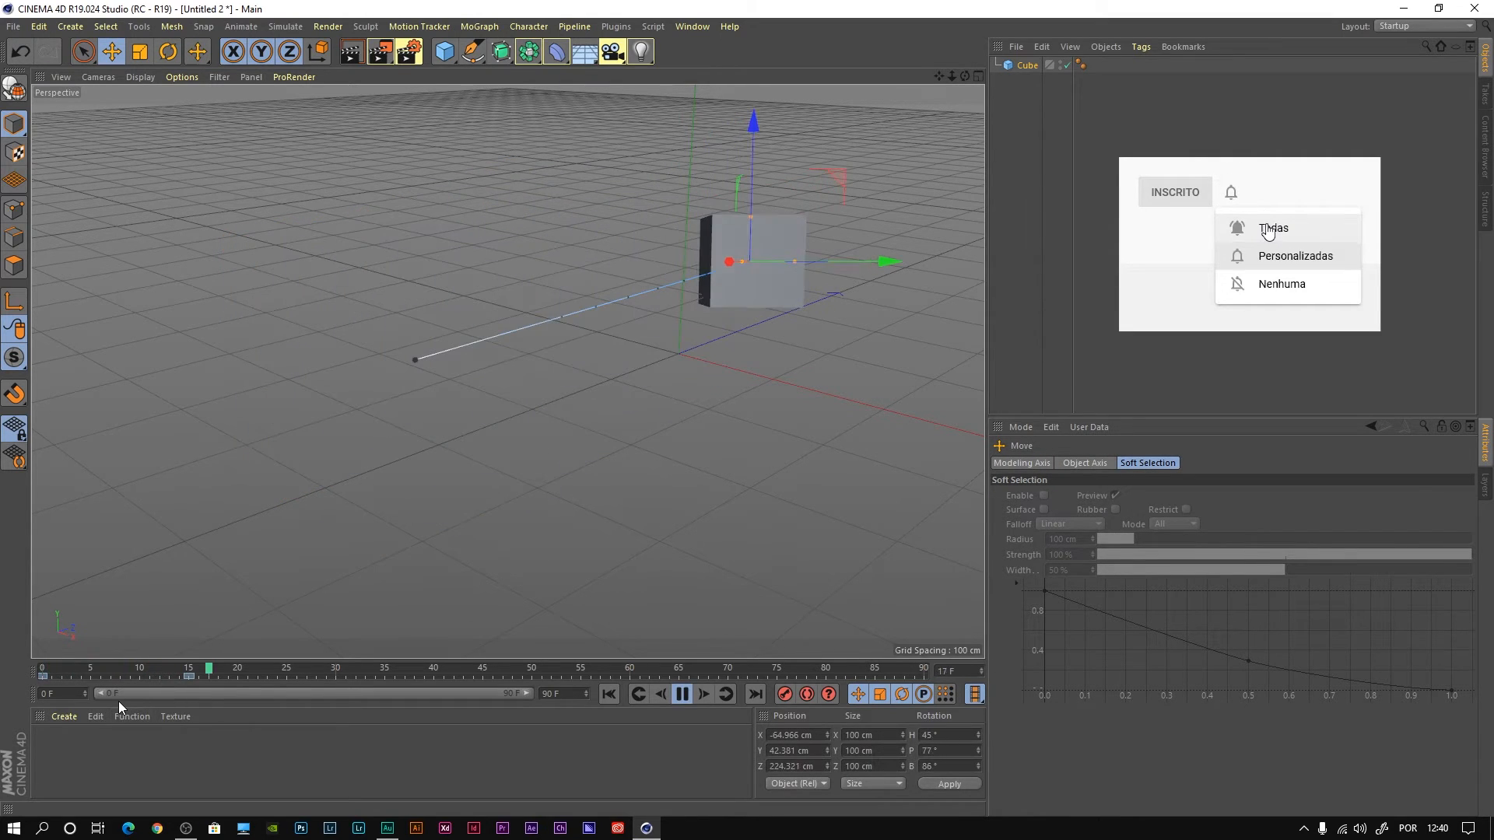
key(F8)
drag(204, 670, 2, 672)
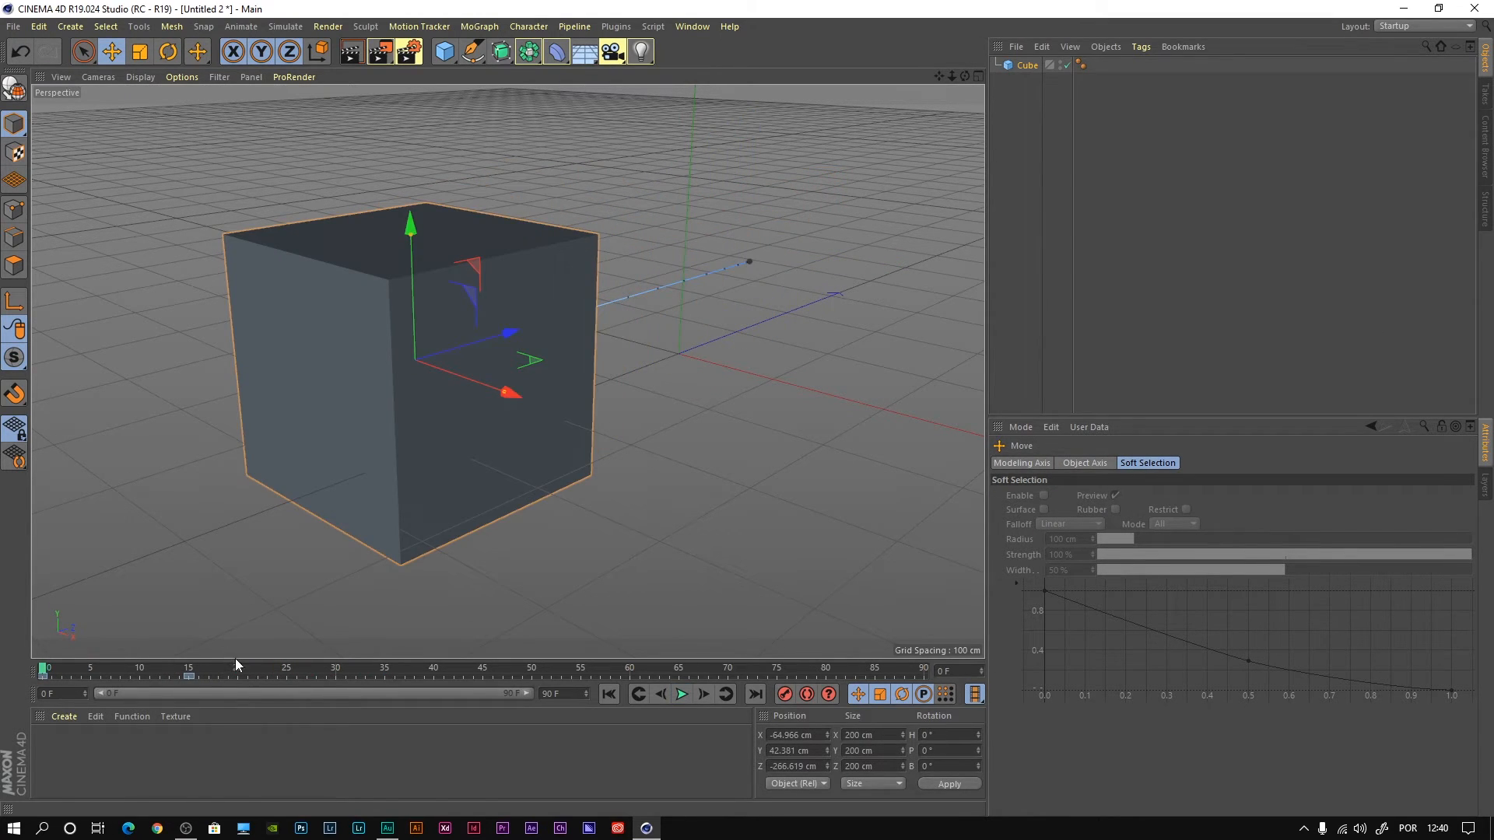
click(1027, 65)
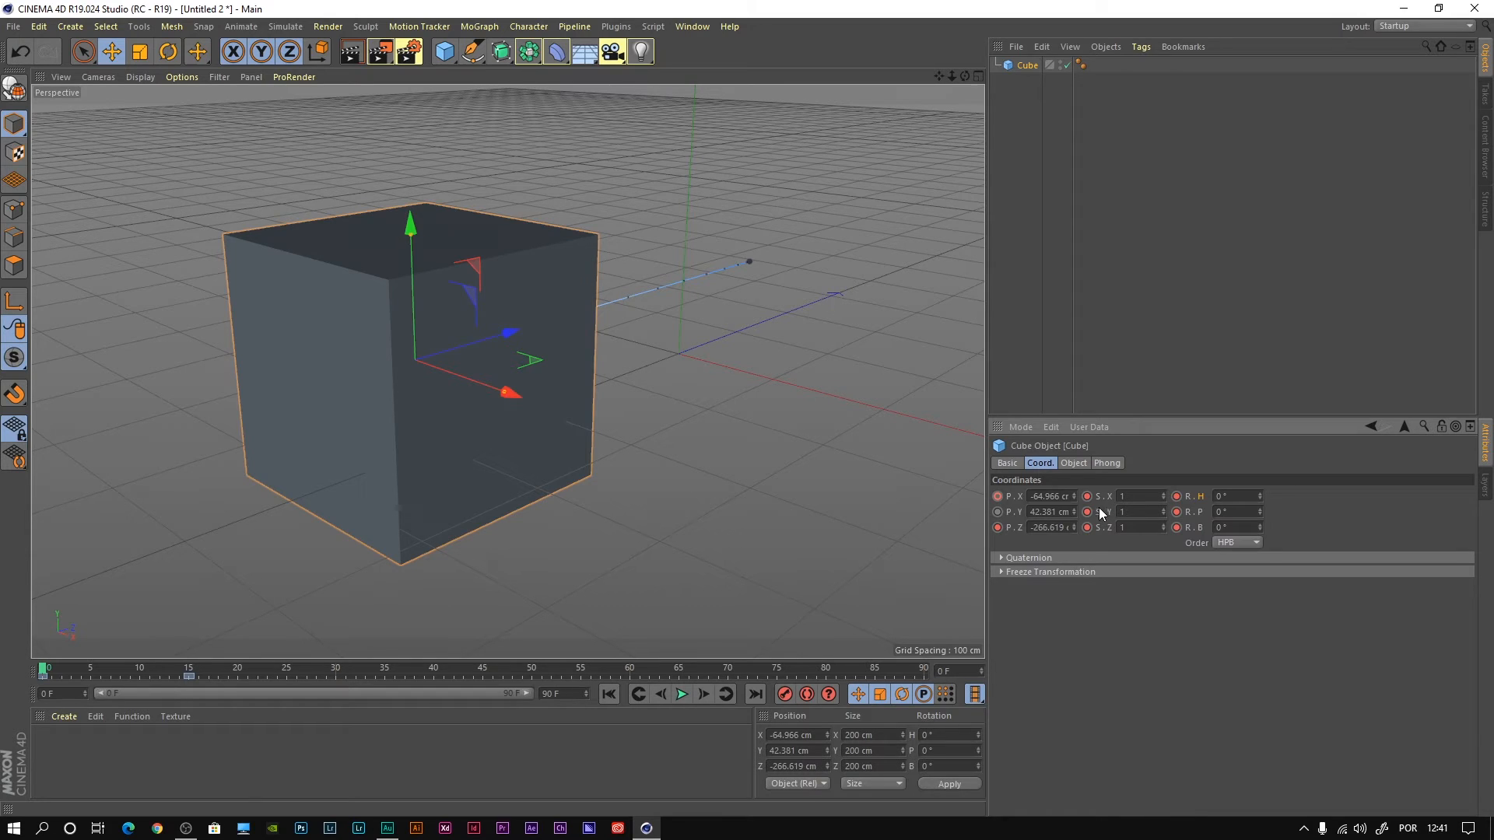
Step: Try a Y scale of 1.47 on the cube at frame 0, and undo the change
click(1160, 513)
mouse_move(1163, 512)
mouse_down()
mouse_move(1198, 501)
mouse_move(1162, 511)
mouse_up()
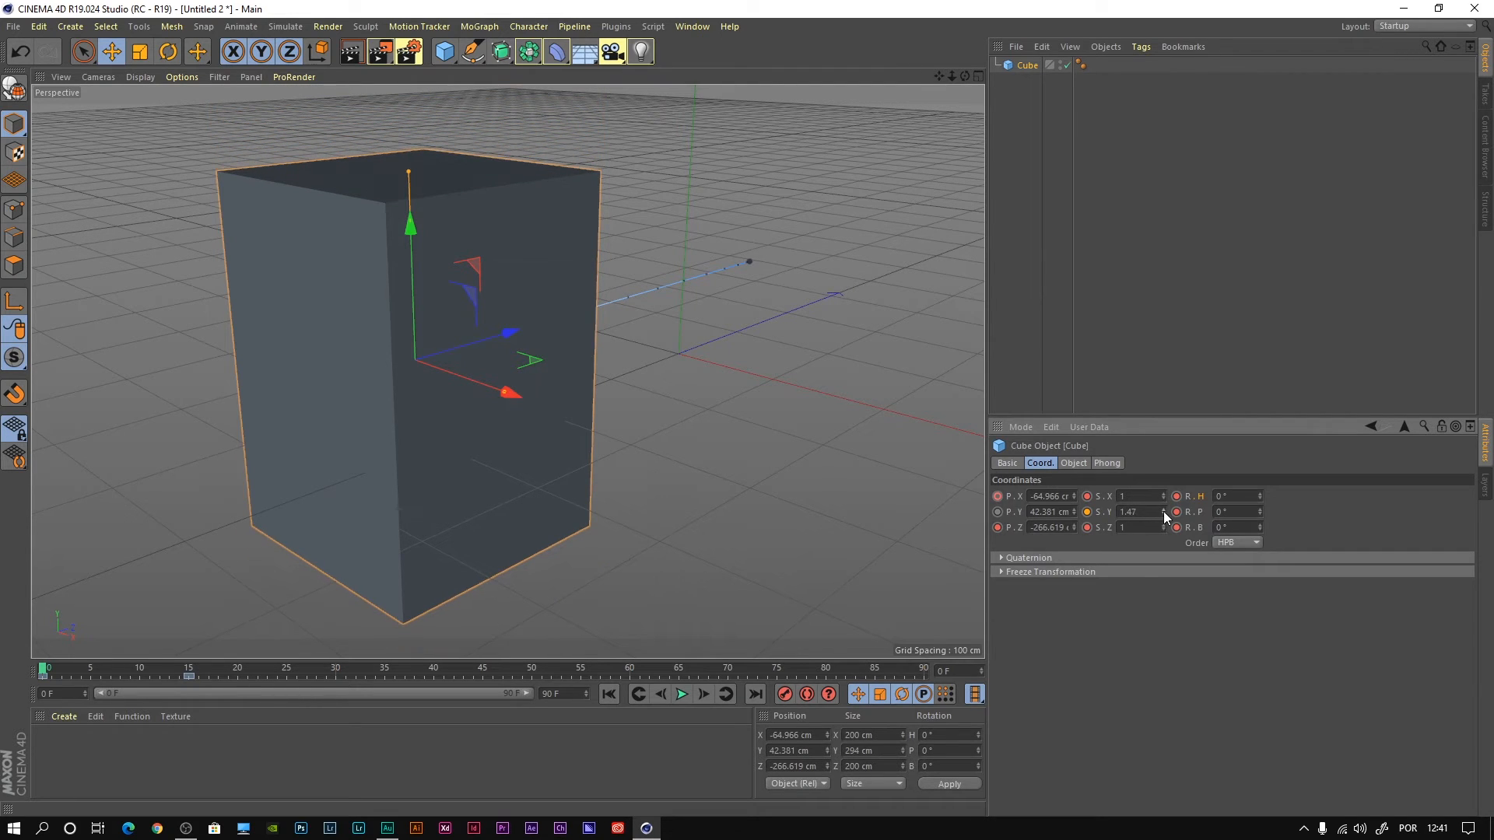
key(ctrl+z)
Step: Keyframe the cube's Y scale at 1.19 on frame 15, and return to frame 0
drag(47, 673, 190, 669)
drag(1164, 511, 1165, 479)
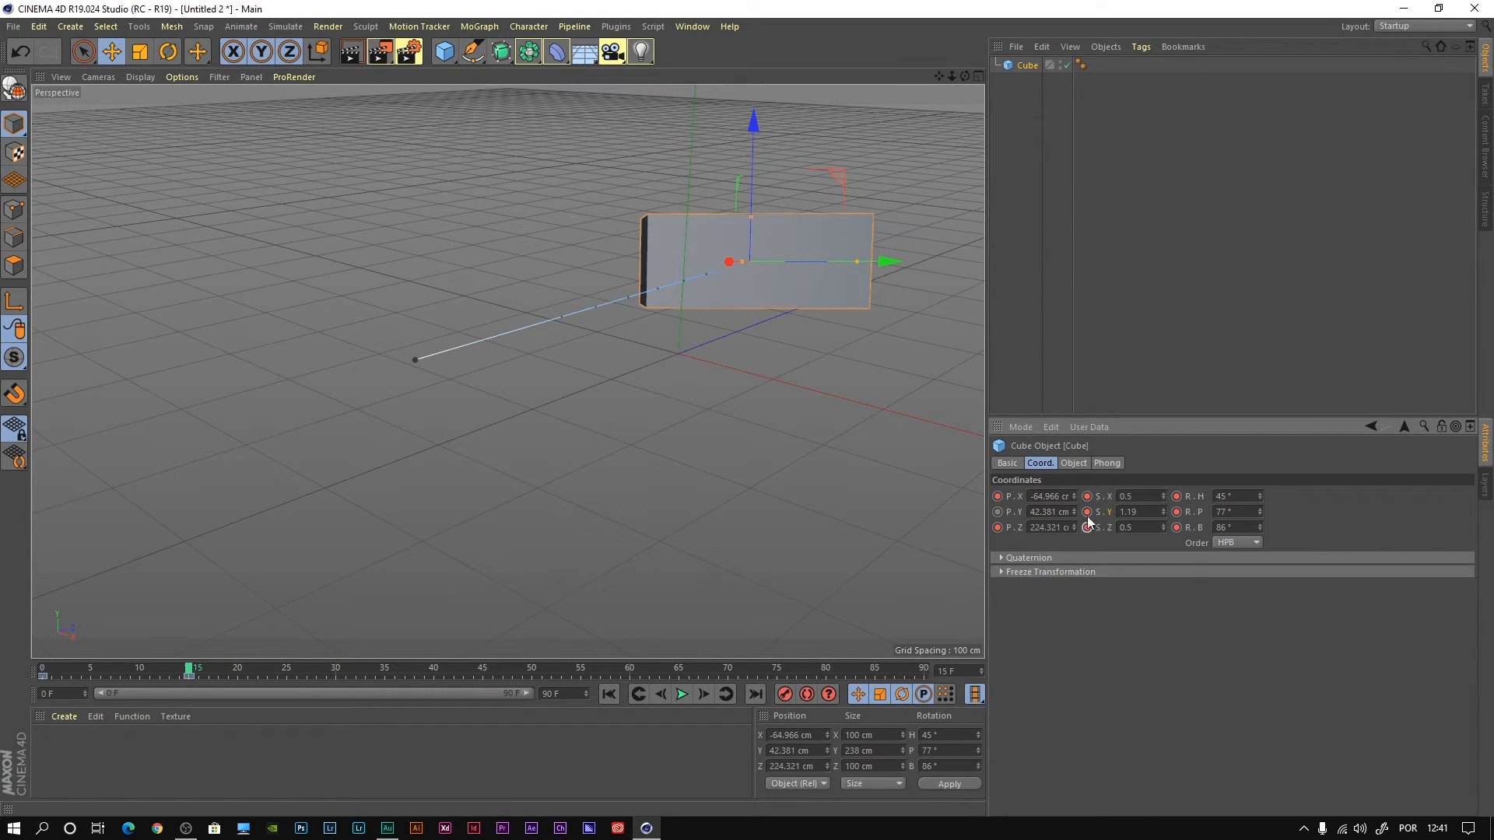
mouse_move(190, 670)
mouse_down()
mouse_move(3, 676)
mouse_move(42, 670)
mouse_move(16, 671)
mouse_up()
Step: Play back the cube's stretched scale animation and return to frame 0
key(F8)
key(F8)
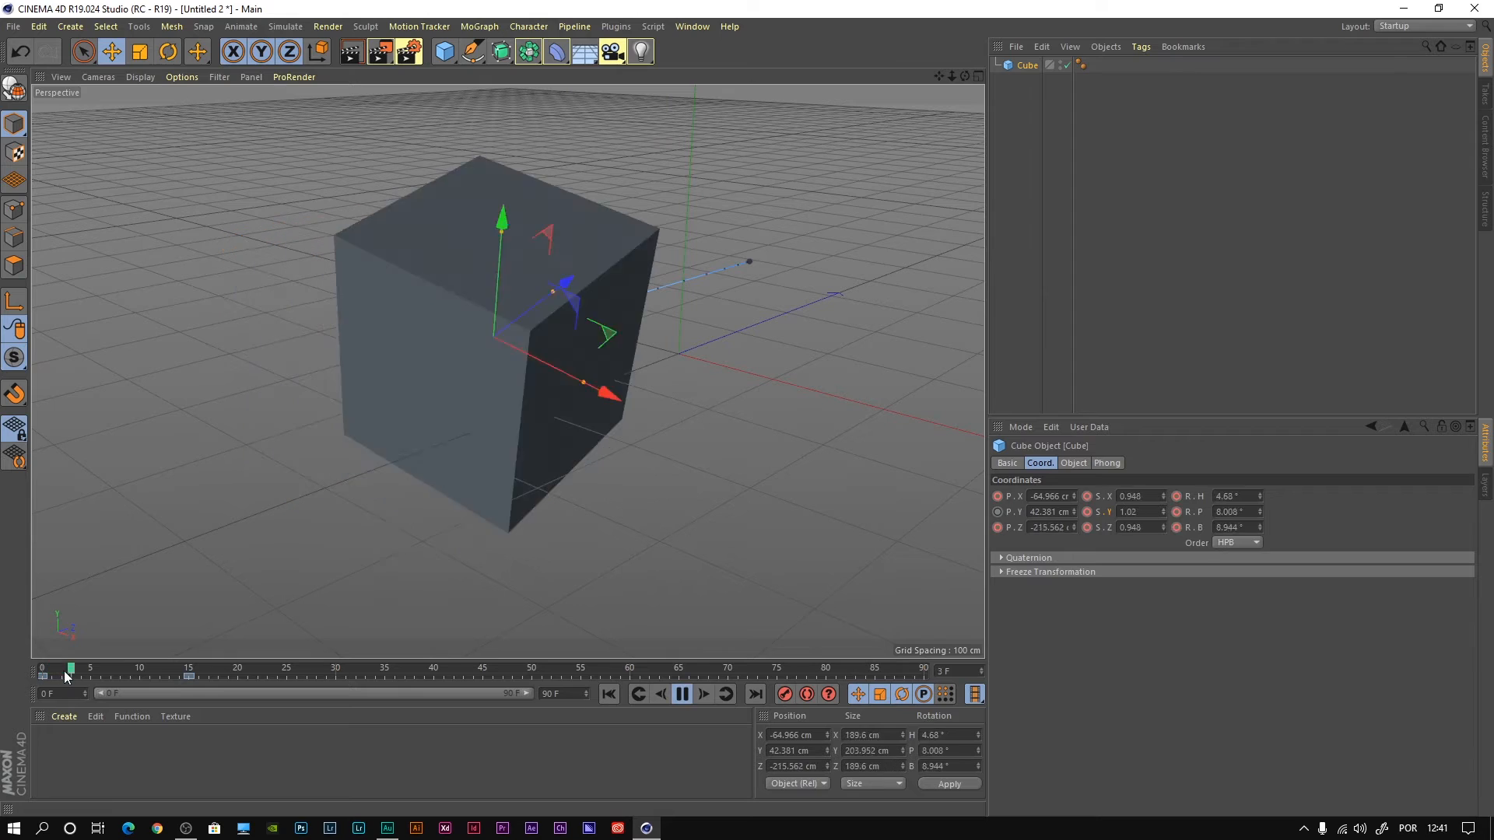
drag(186, 670, 8, 677)
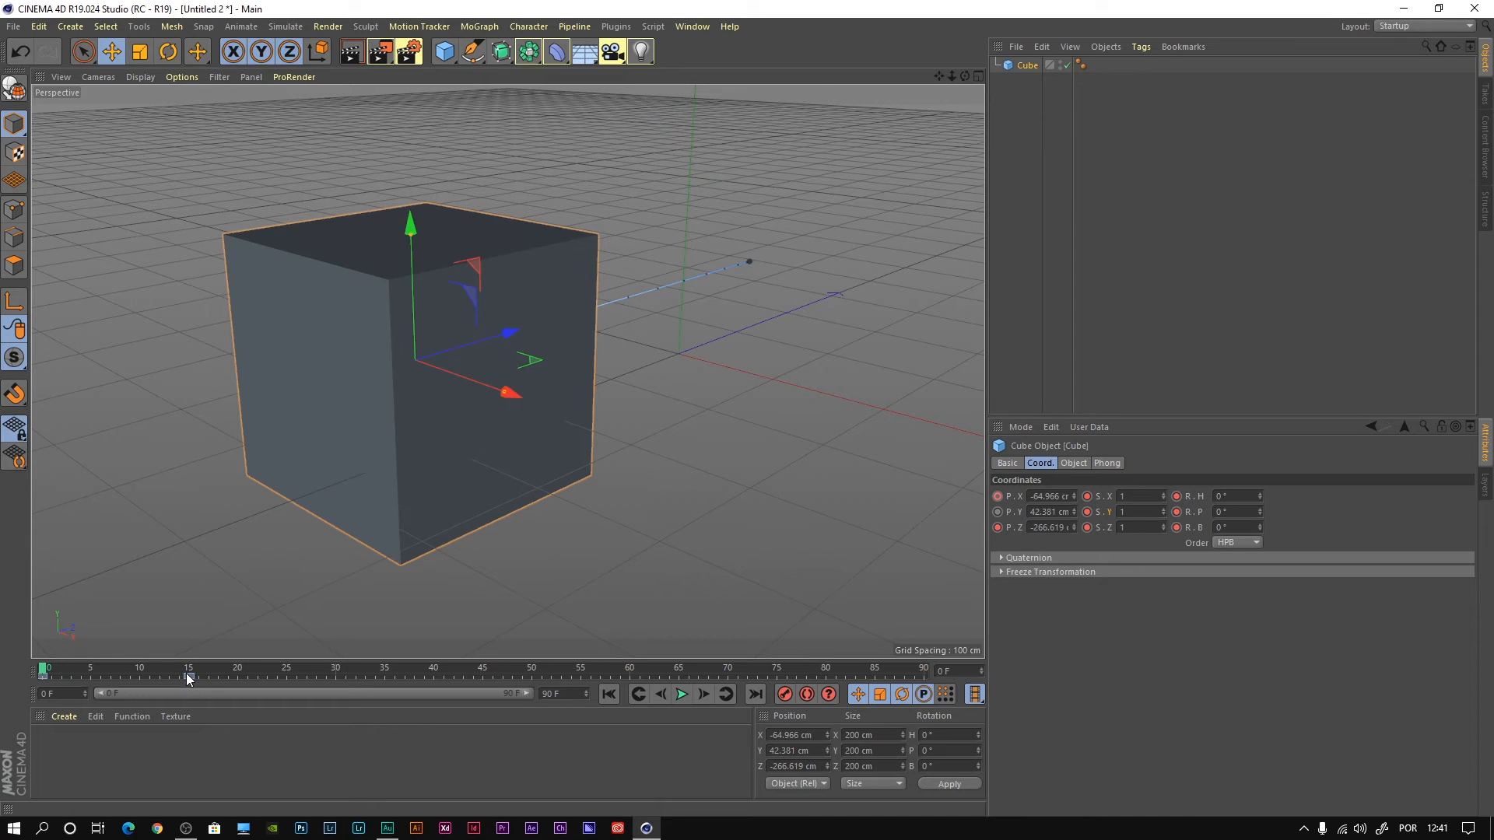
Step: Open the Timeline Dope Sheet to examine the cube's keyframes at frames 0 and 15, and close it
click(692, 26)
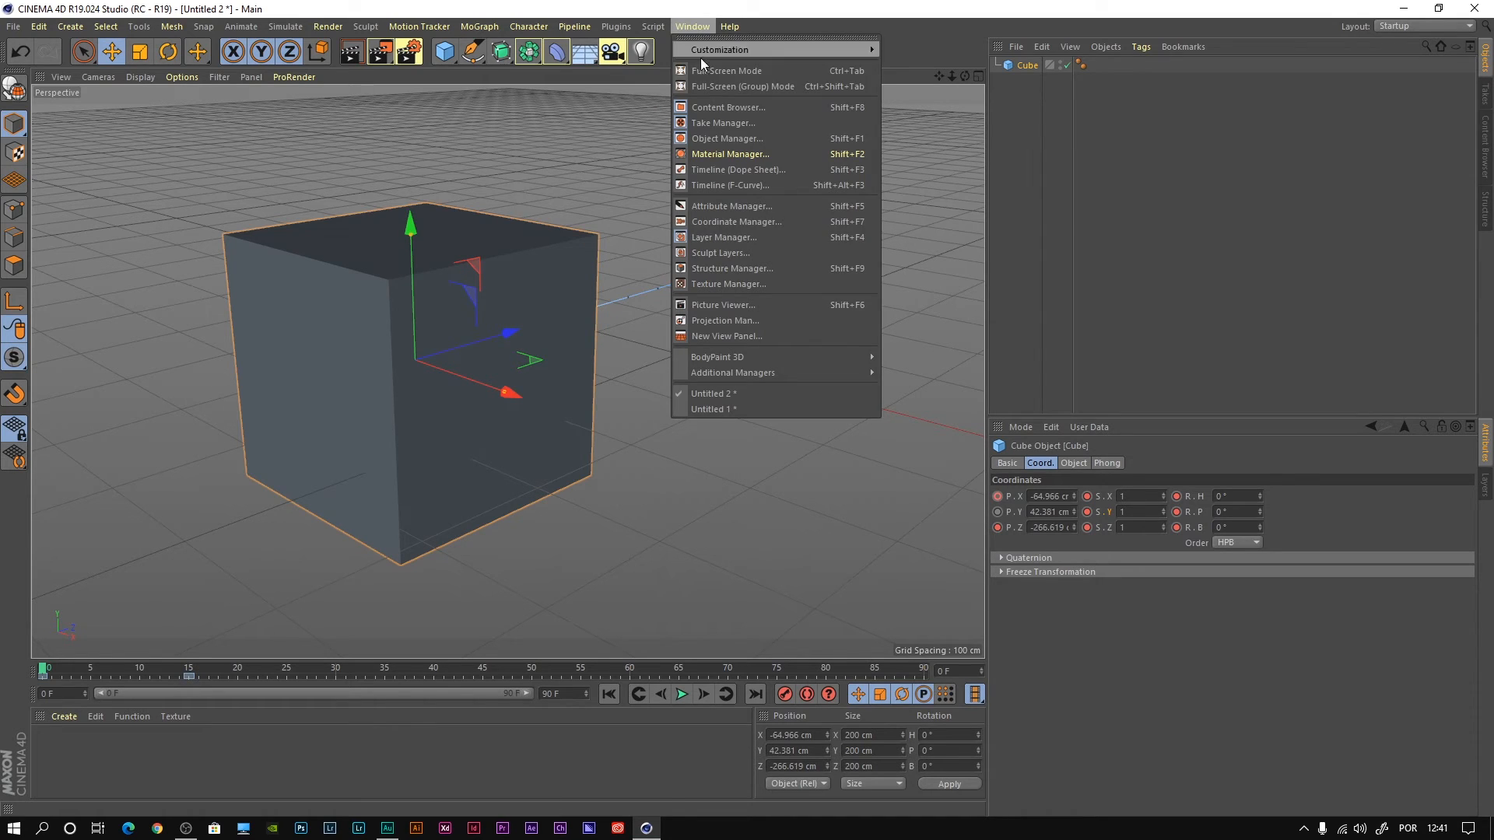
click(725, 169)
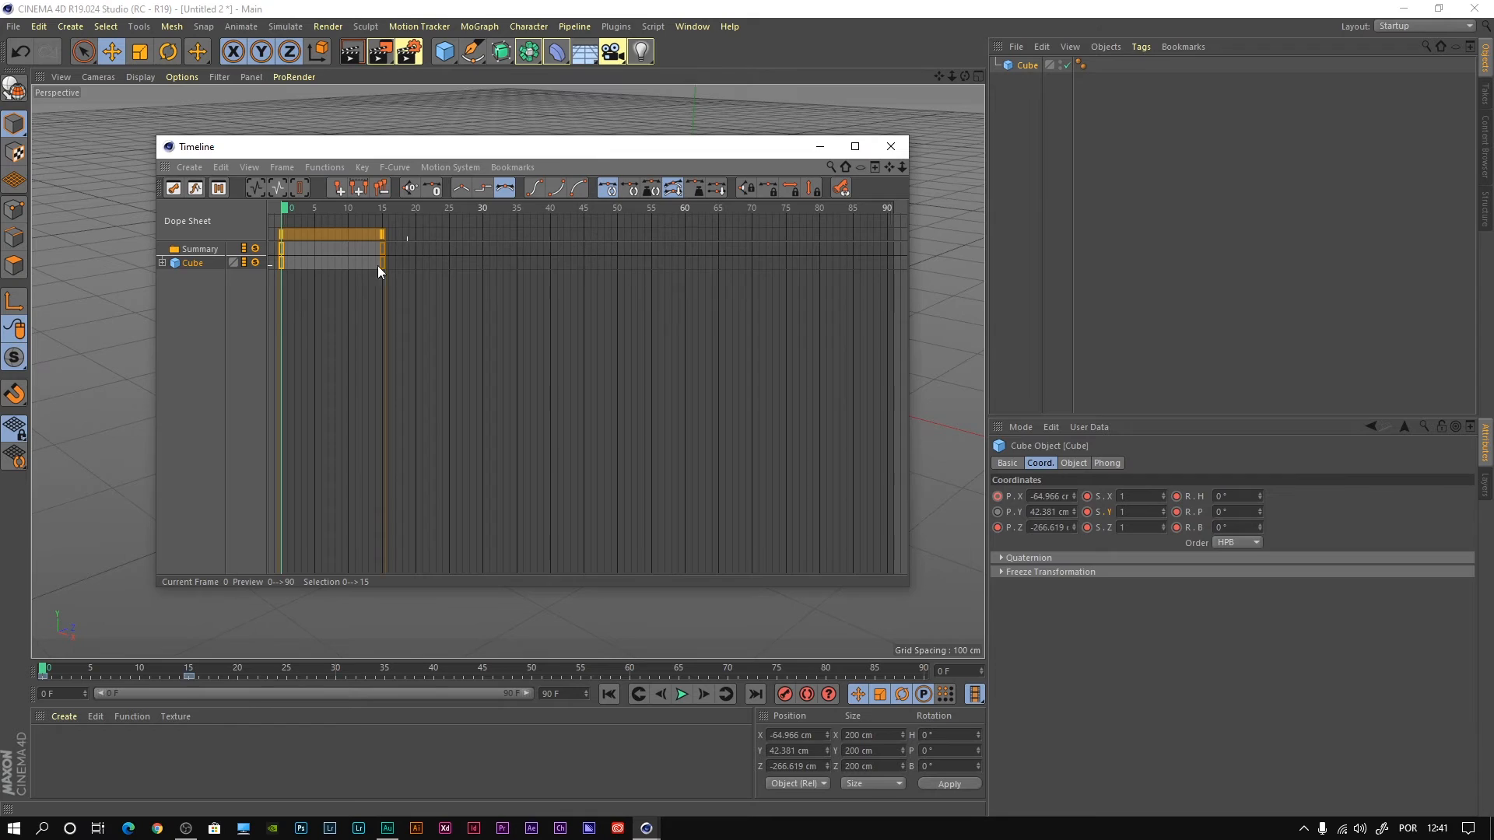
click(900, 148)
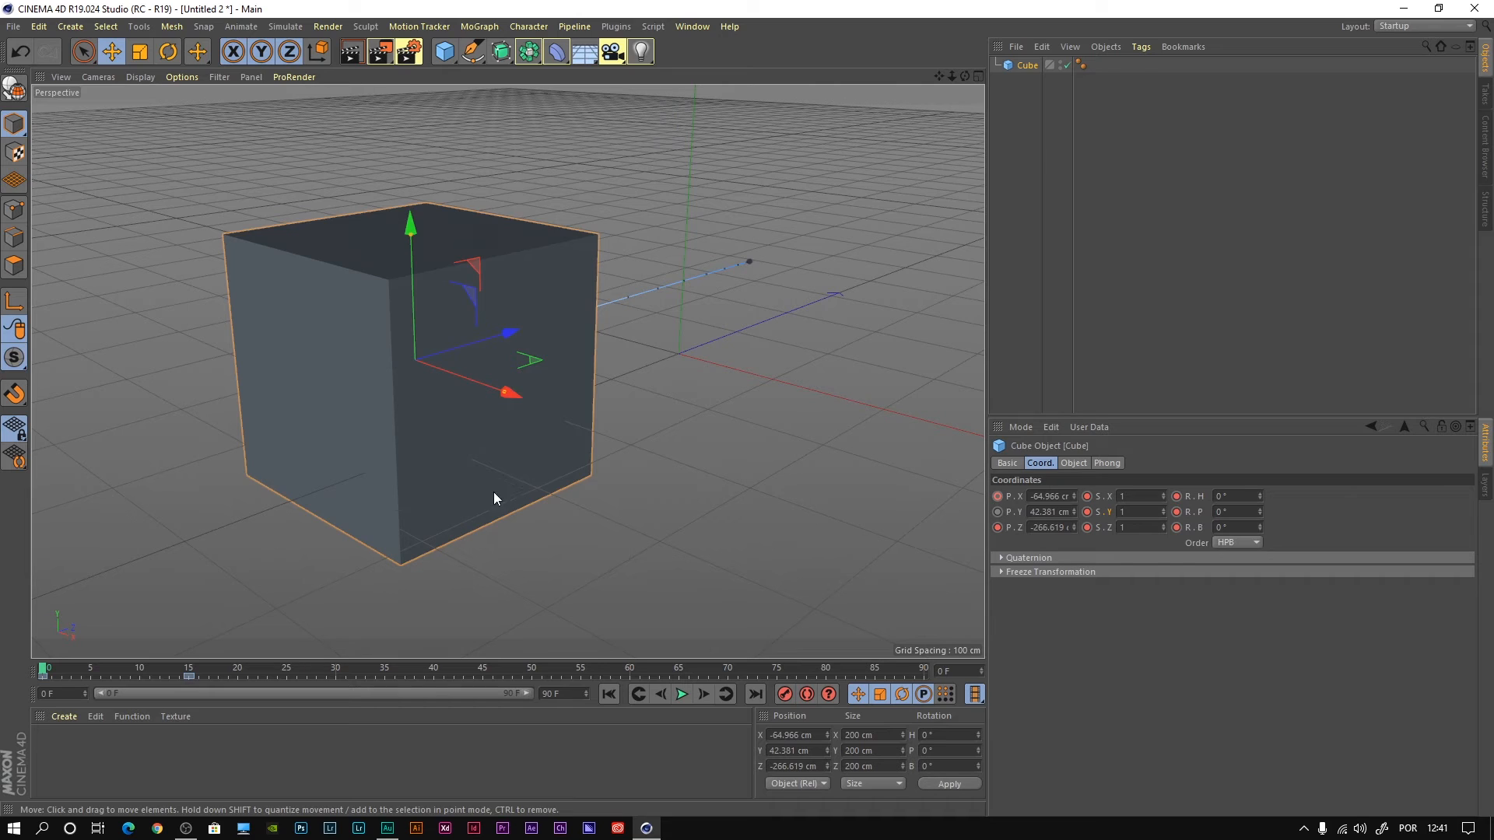
mouse_move(48, 672)
mouse_down()
mouse_move(193, 675)
mouse_move(36, 687)
mouse_up()
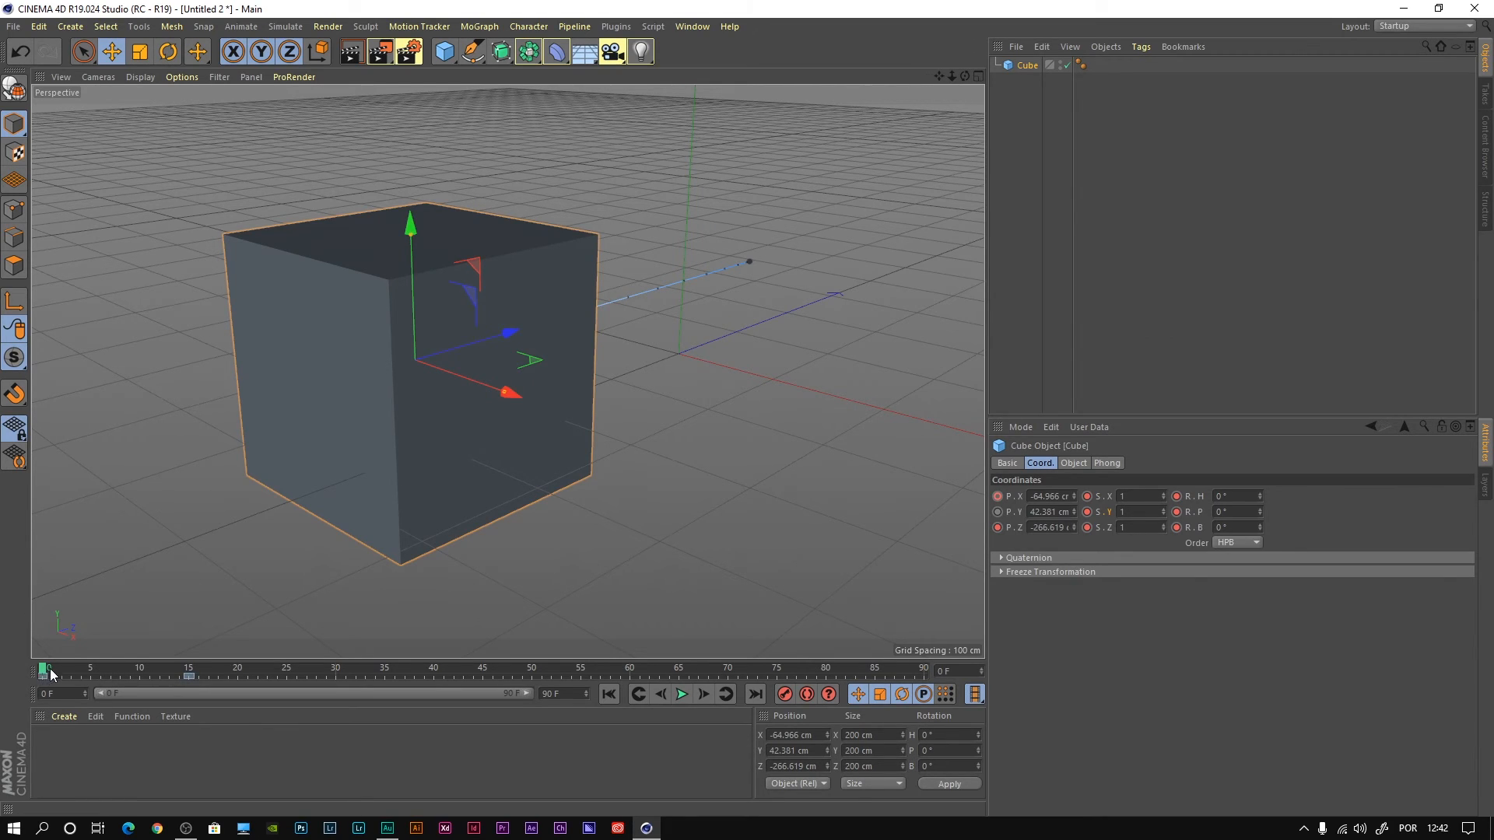
click(700, 29)
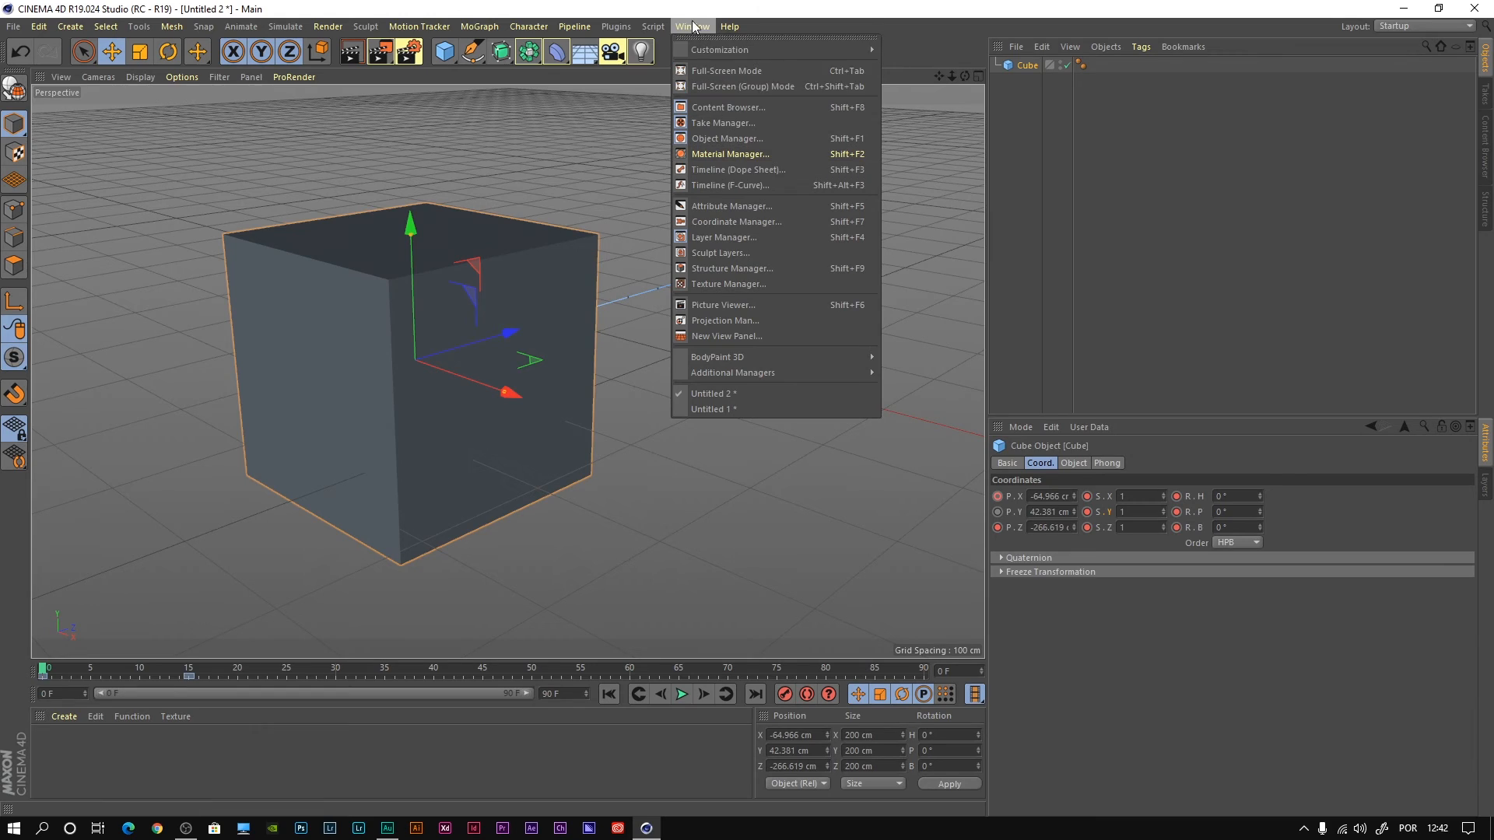
click(691, 27)
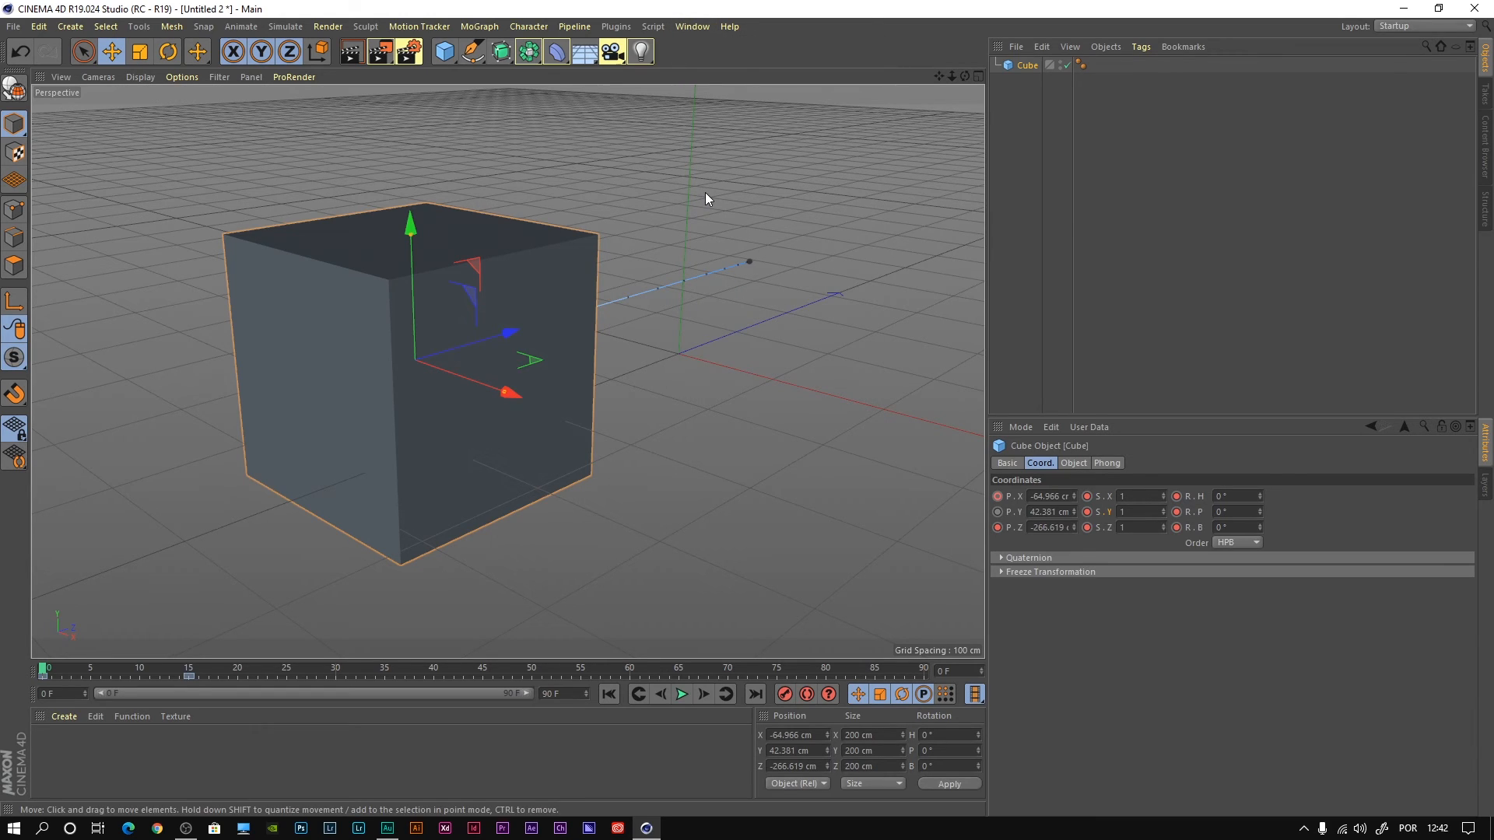